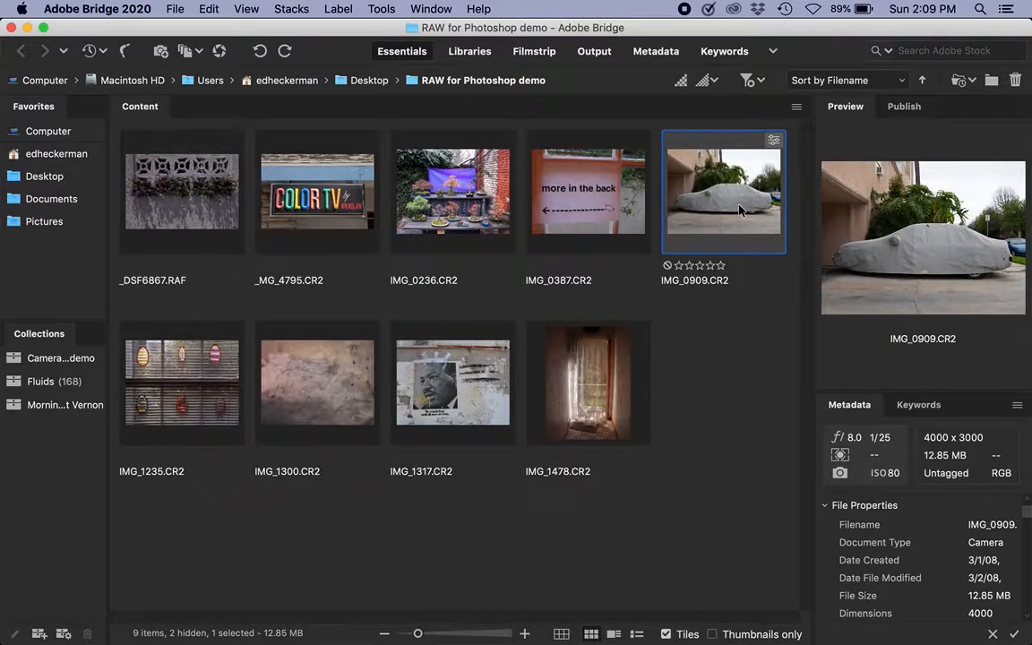
Open IMG_0909.CR2 through Camera Raw in Photoshop, close the Properties panel and fit the image to the screen
left_click(220, 51)
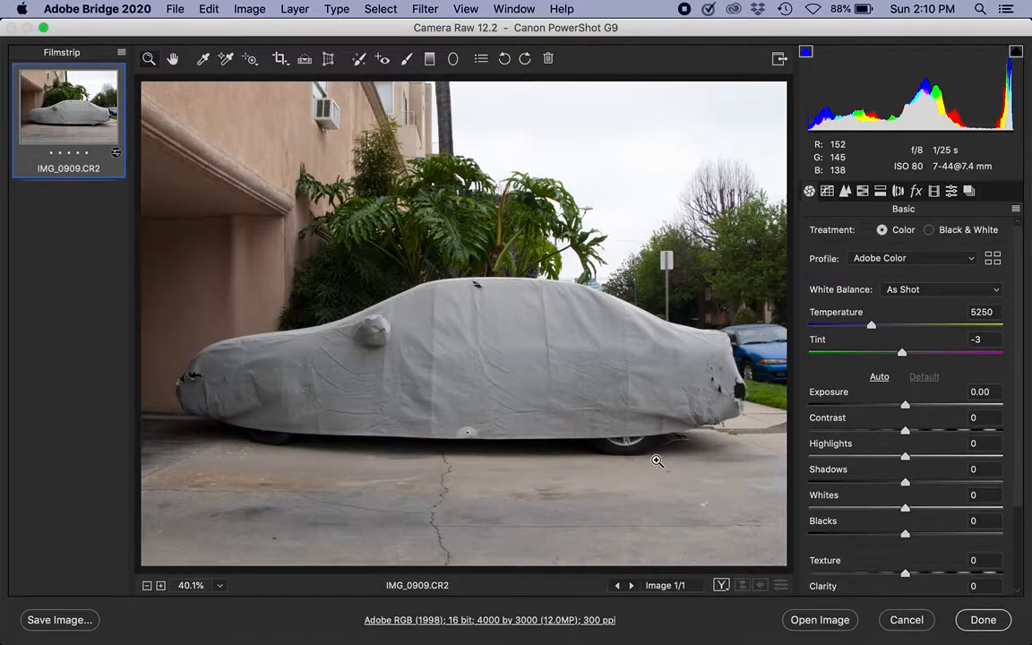
left_click(819, 620)
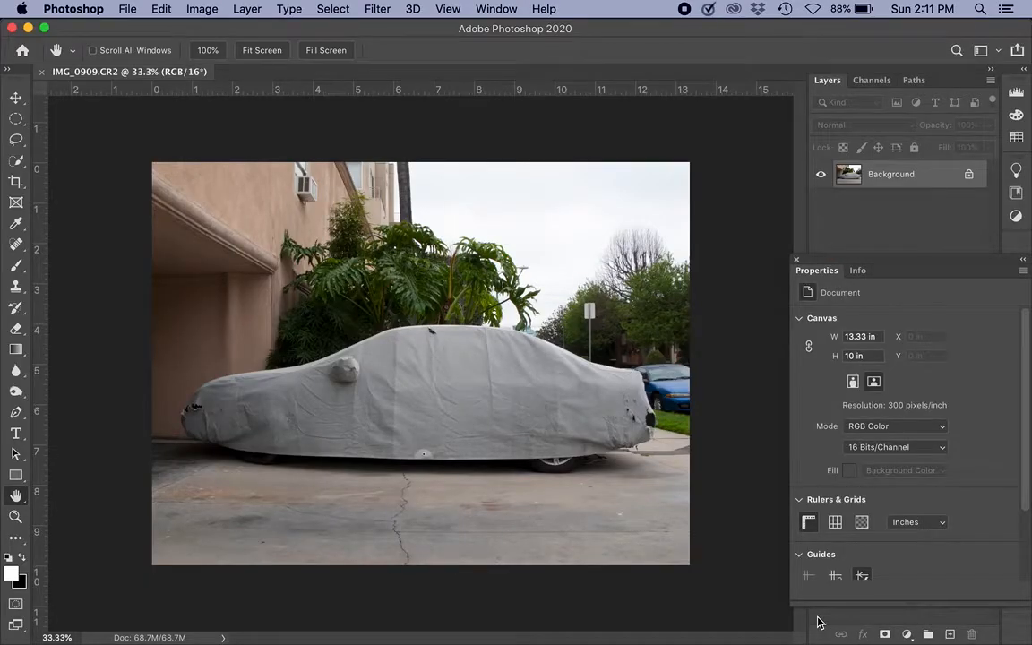
left_click(796, 260)
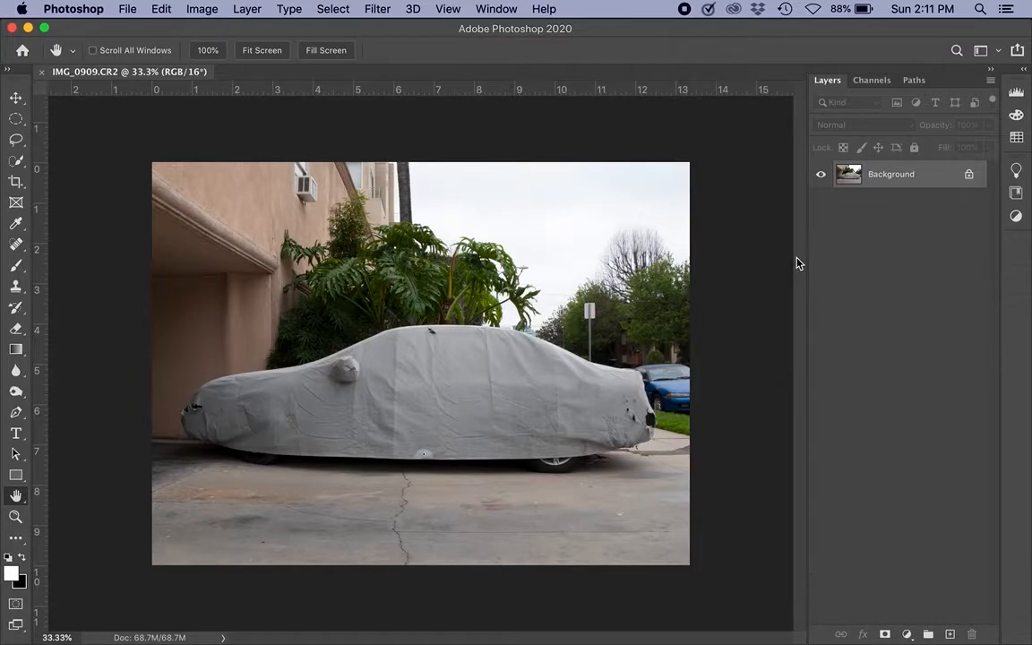
double_click(16, 495)
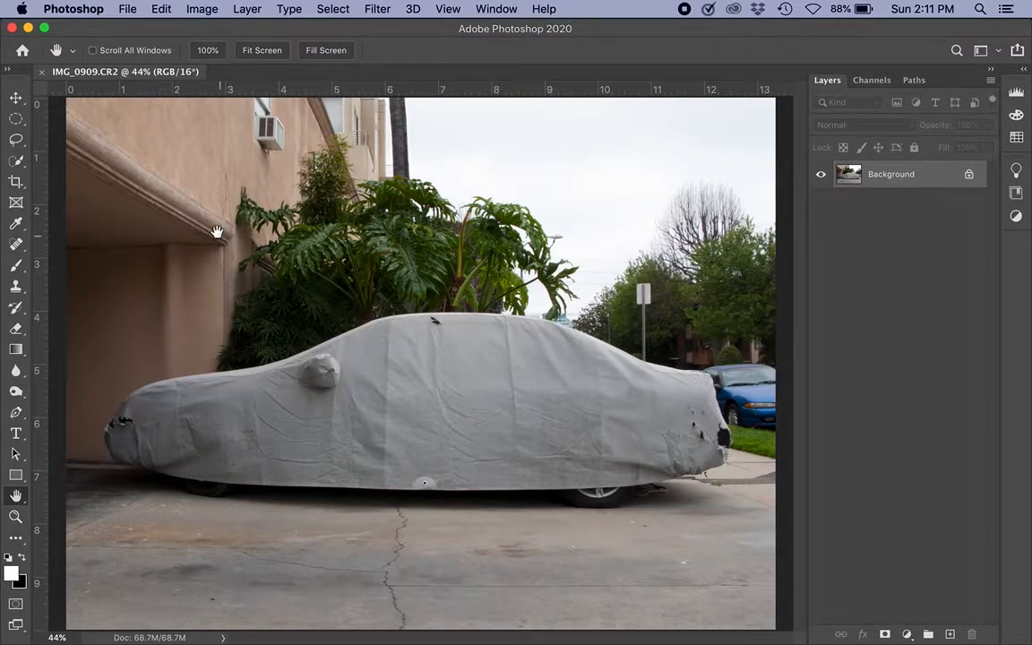
Try removing the photo's color with a Hue/Saturation adjustment at Saturation -100, cancel it and activate the Hand tool
left_click(207, 10)
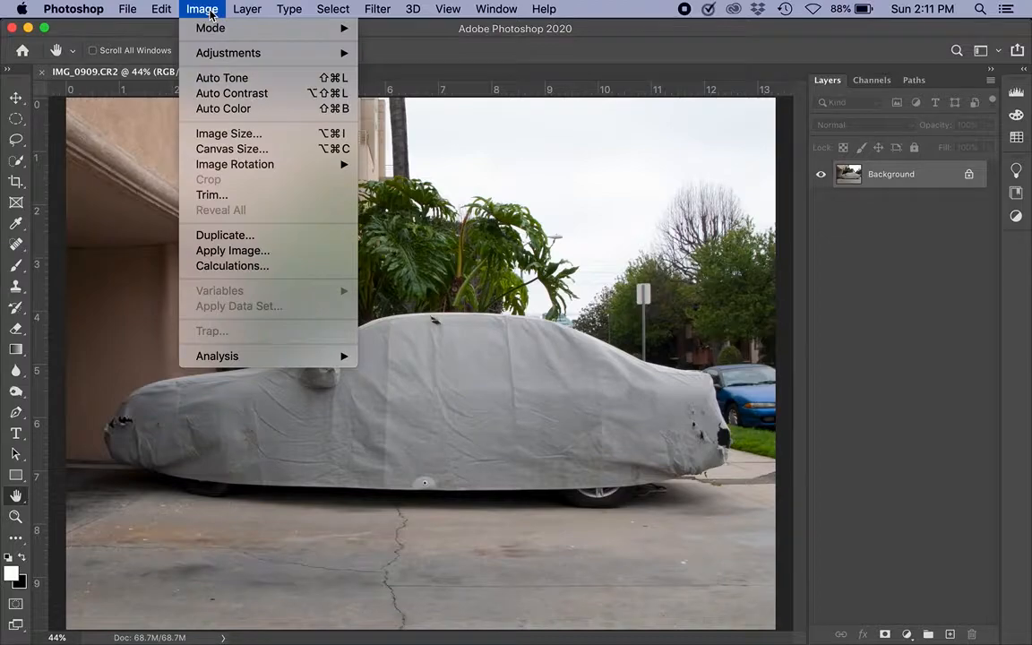
mouse_move(213, 56)
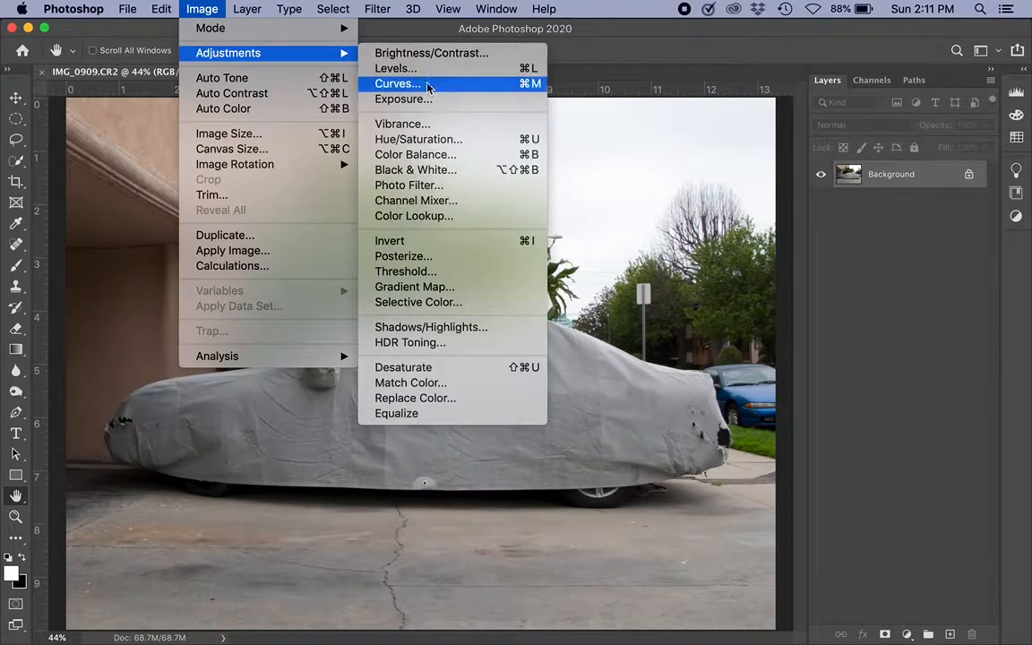
left_click(389, 137)
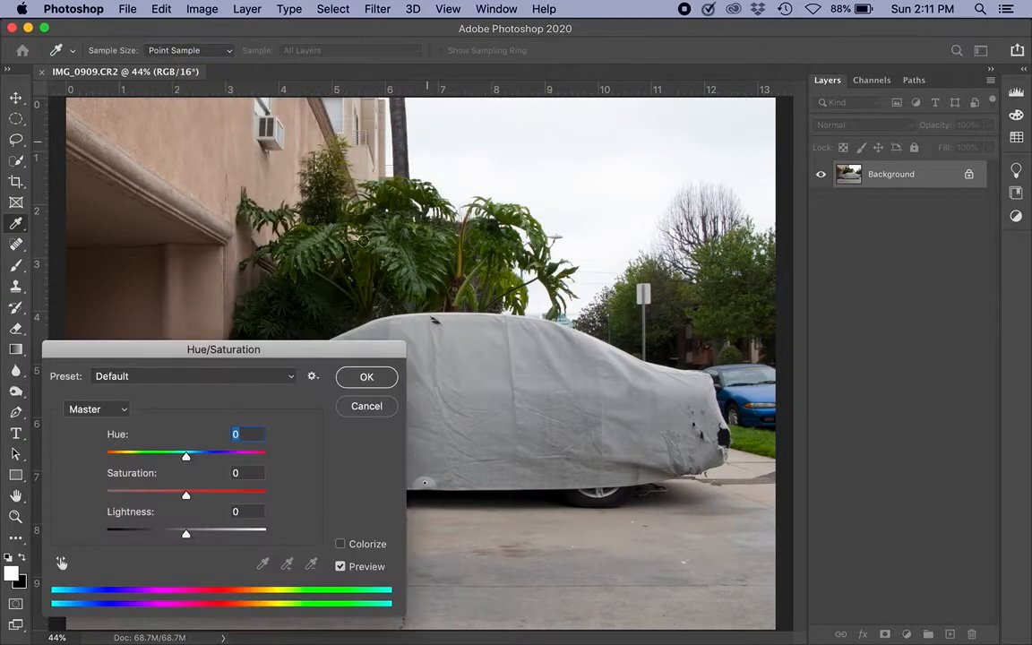
left_click_drag(185, 499, 85, 498)
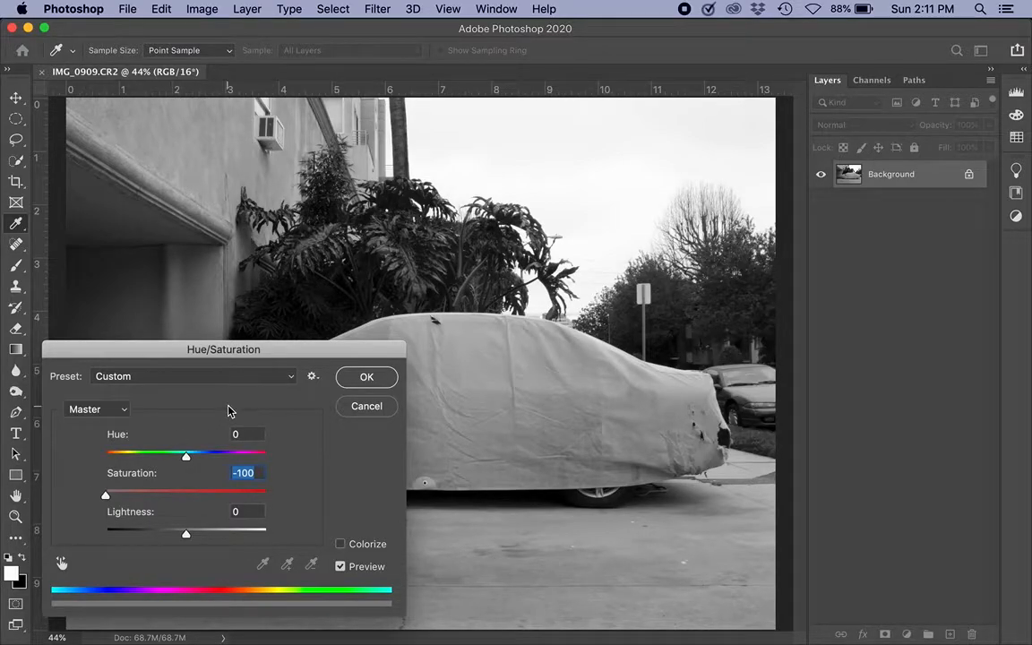
left_click(359, 407)
key("h")
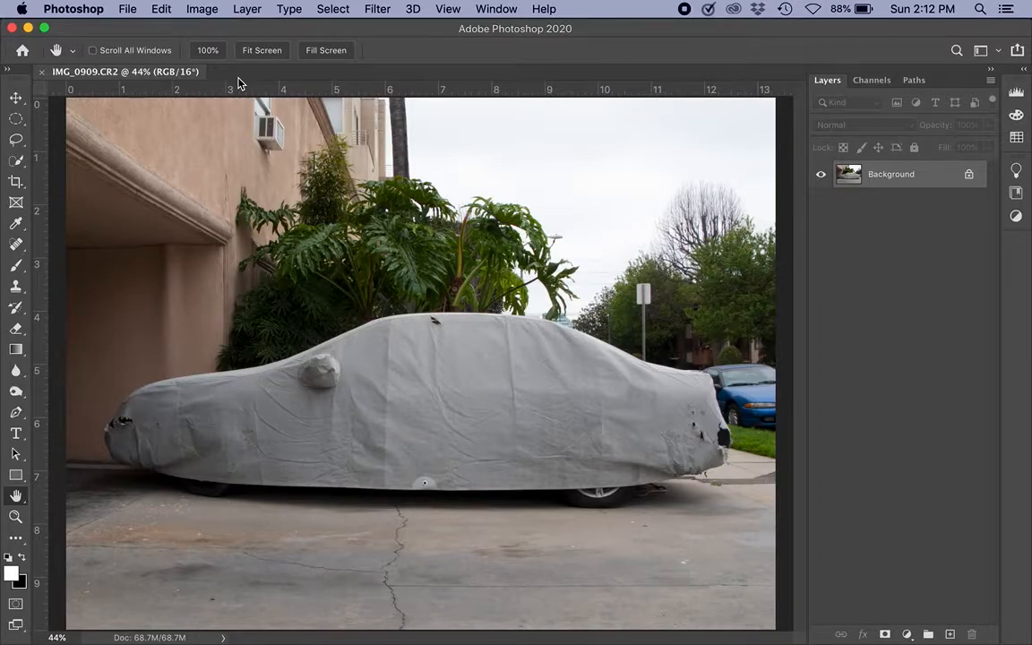
Try a Black & White adjustment with Blues at 287%, lower Blues to 57%, and cancel the adjustment
left_click(202, 10)
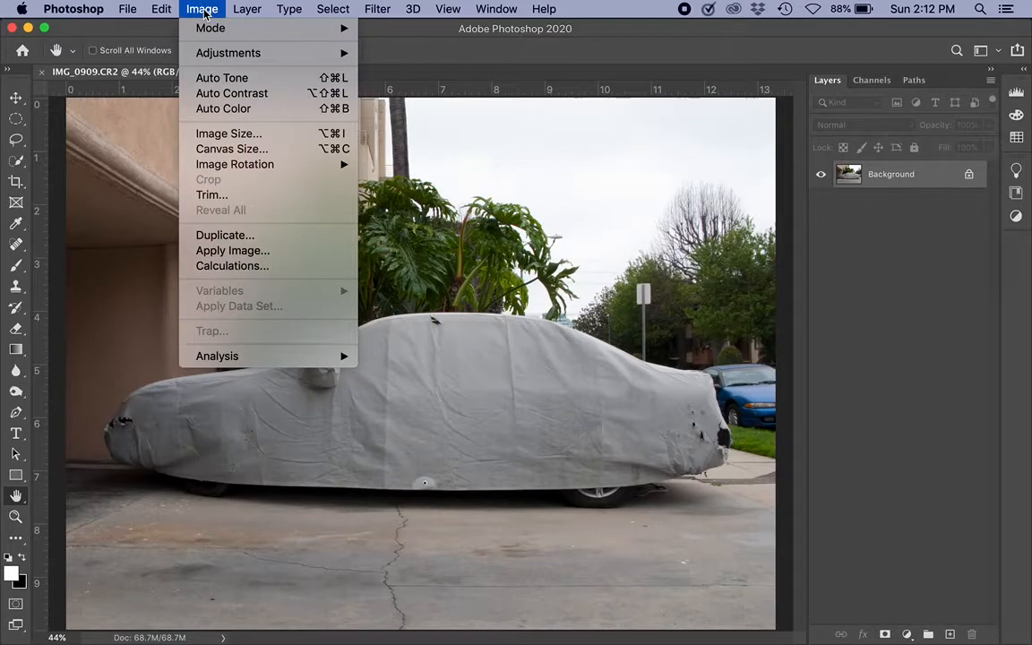
mouse_move(203, 54)
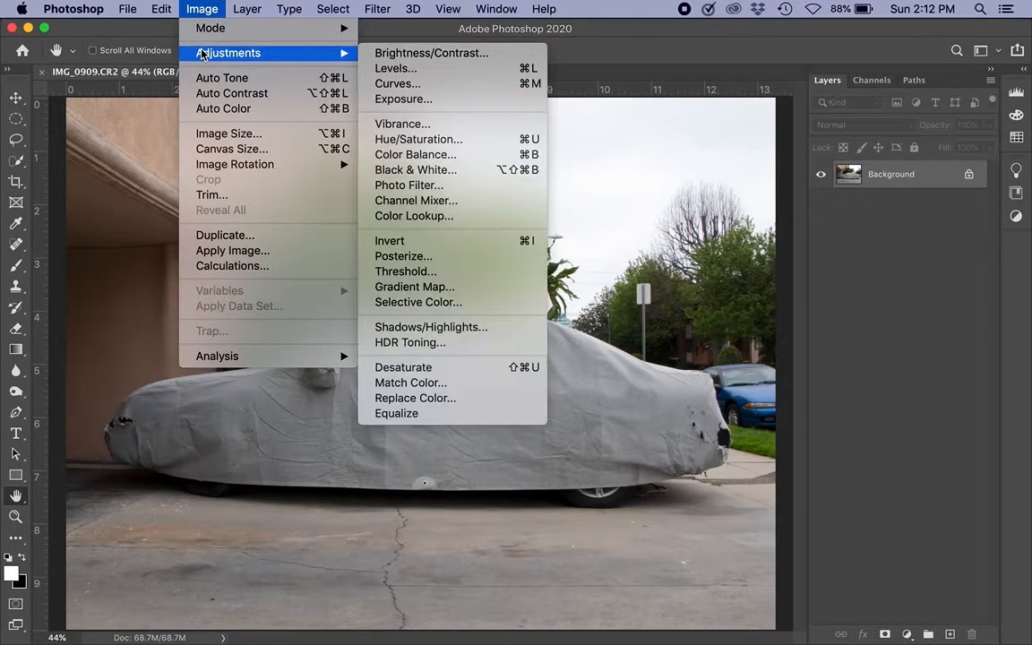
left_click(422, 170)
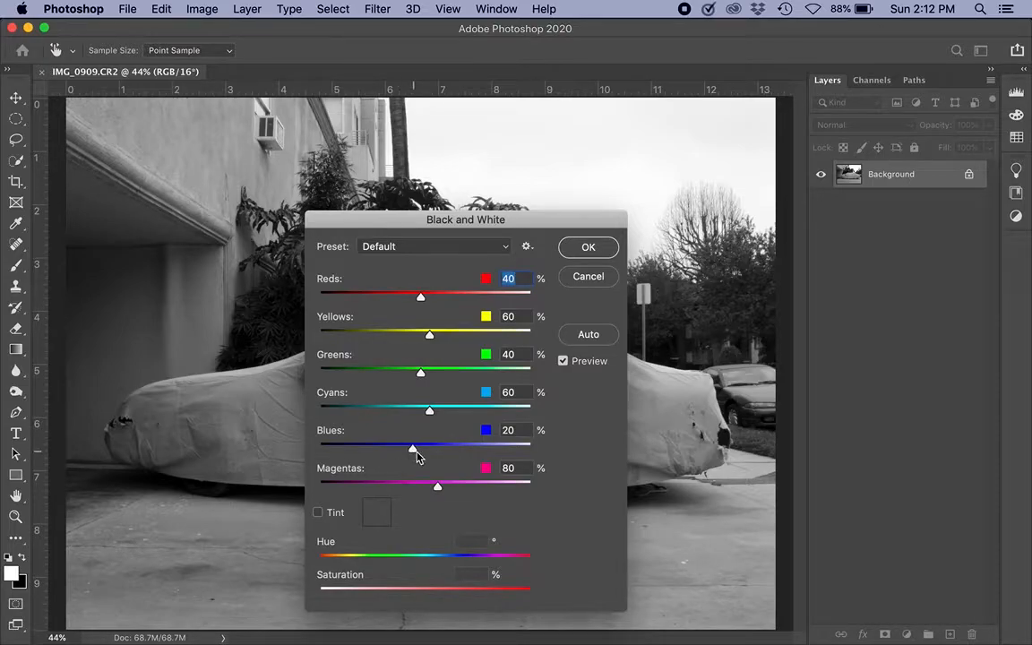
left_click_drag(414, 452, 527, 456)
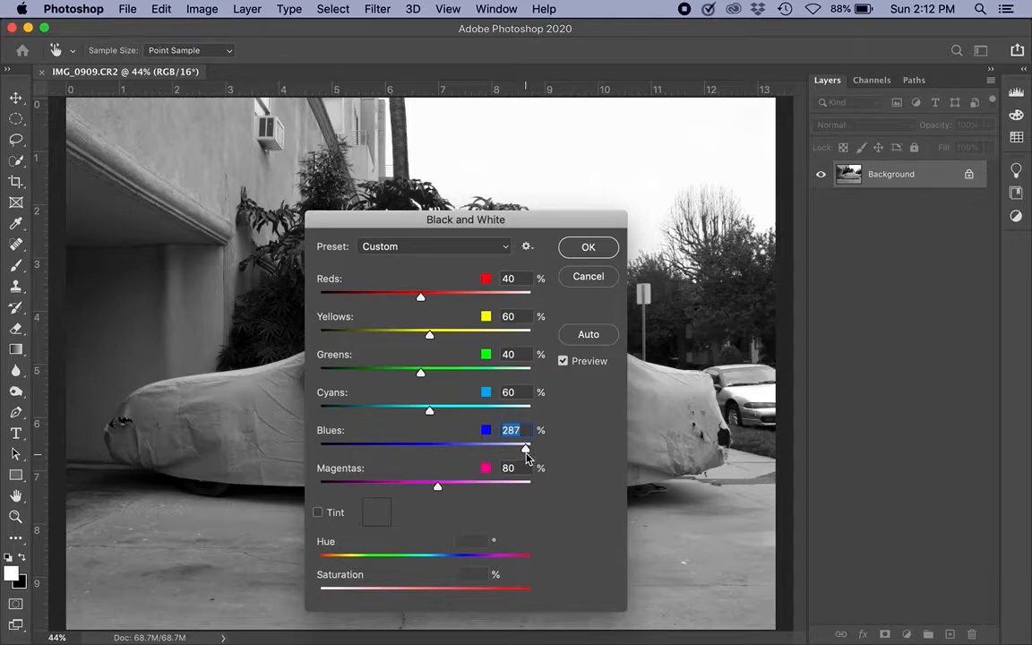
left_click_drag(527, 455, 429, 448)
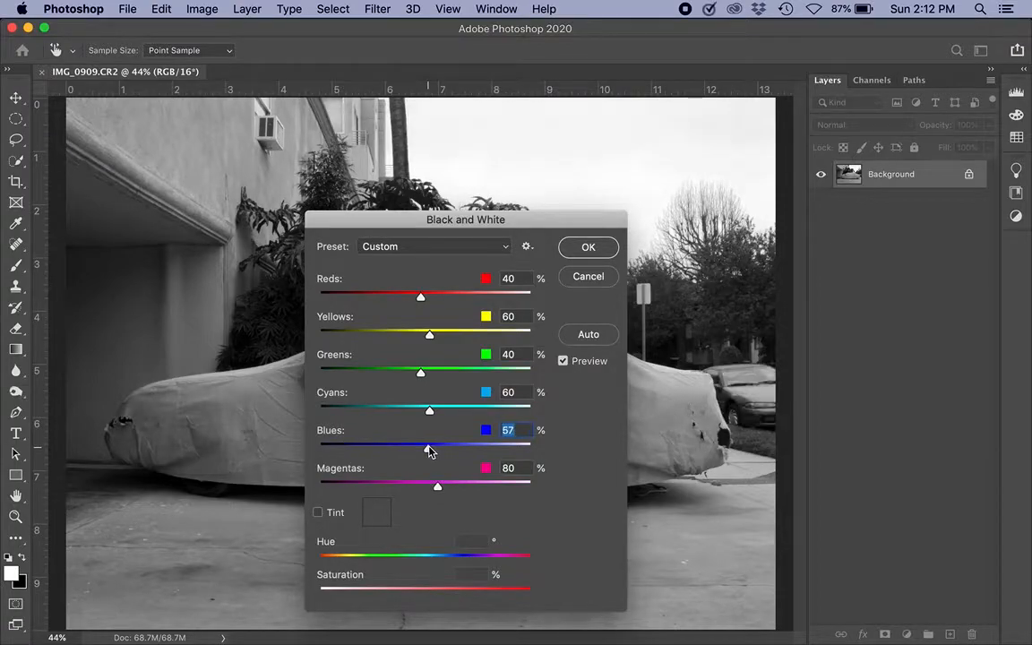
left_click(588, 277)
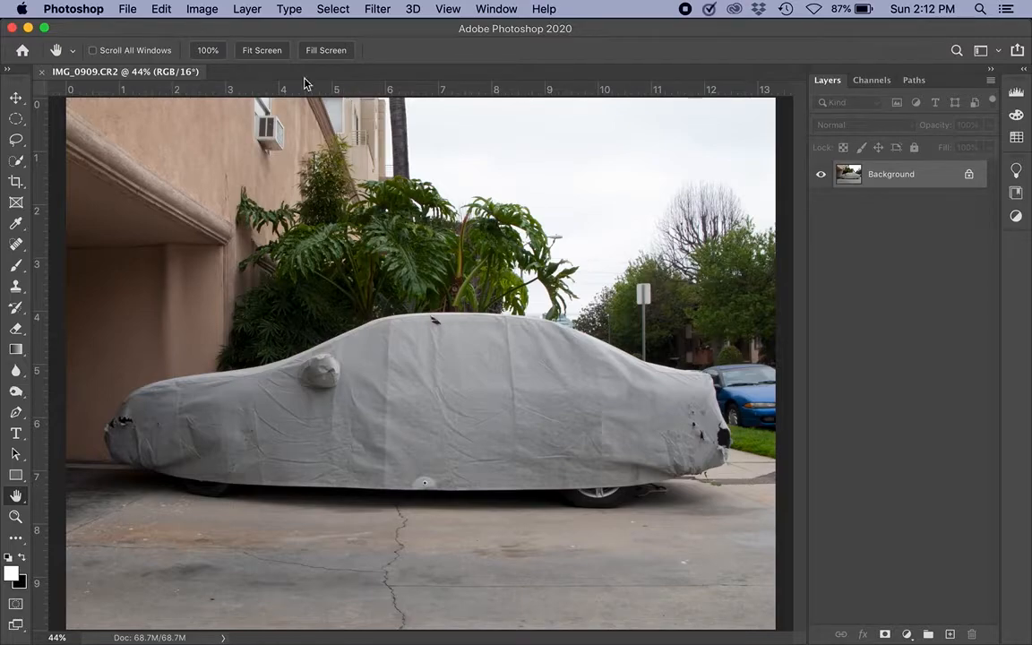
Try converting the image mode to Grayscale, but cancel discarding the color information
left_click(203, 12)
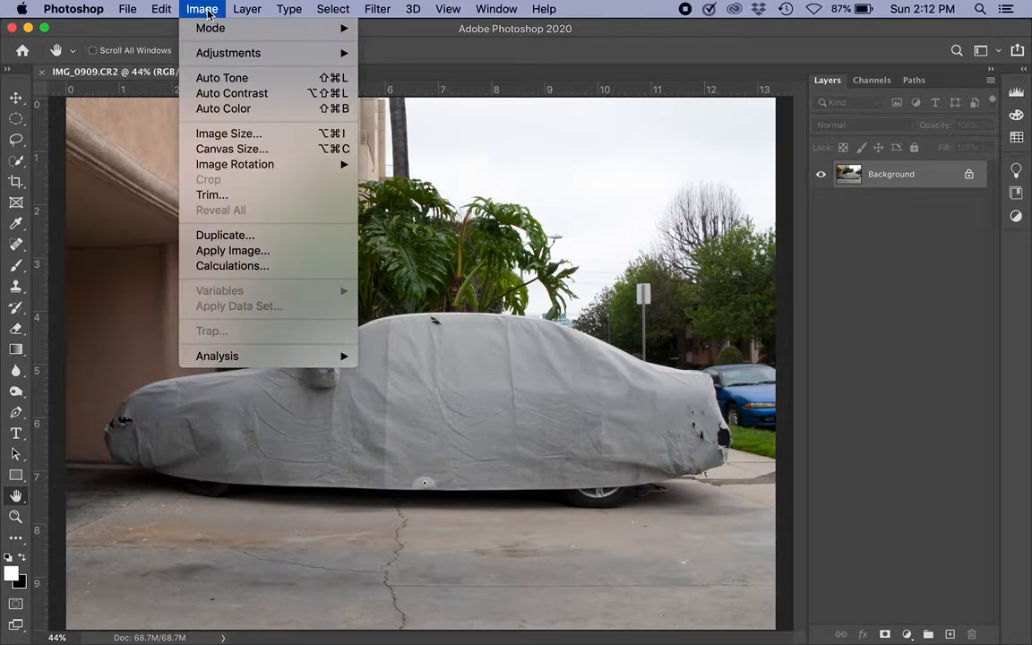
mouse_move(208, 28)
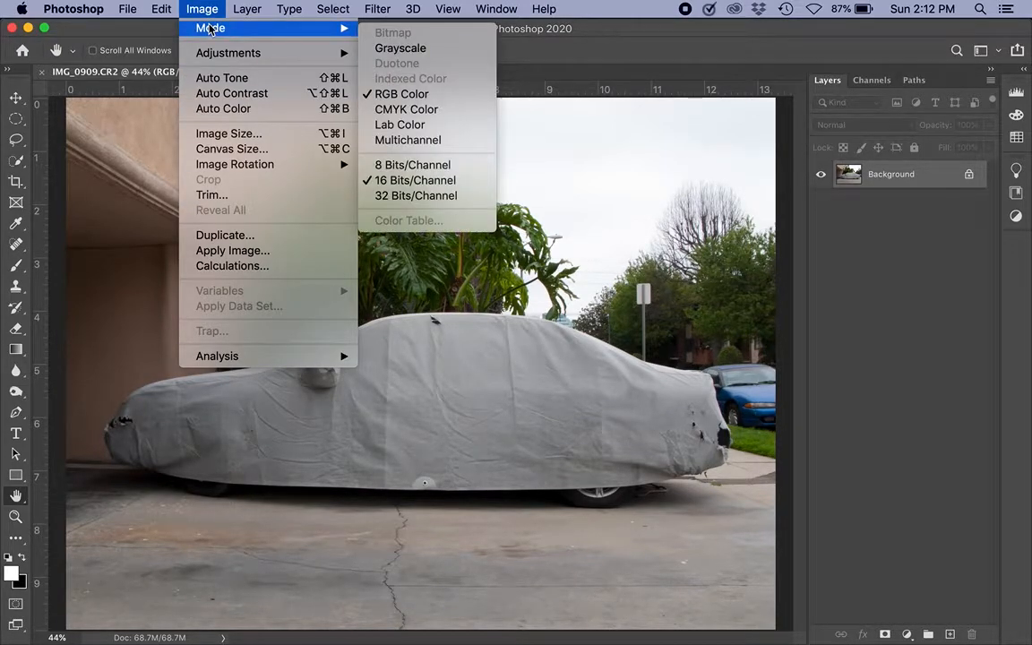
left_click(380, 47)
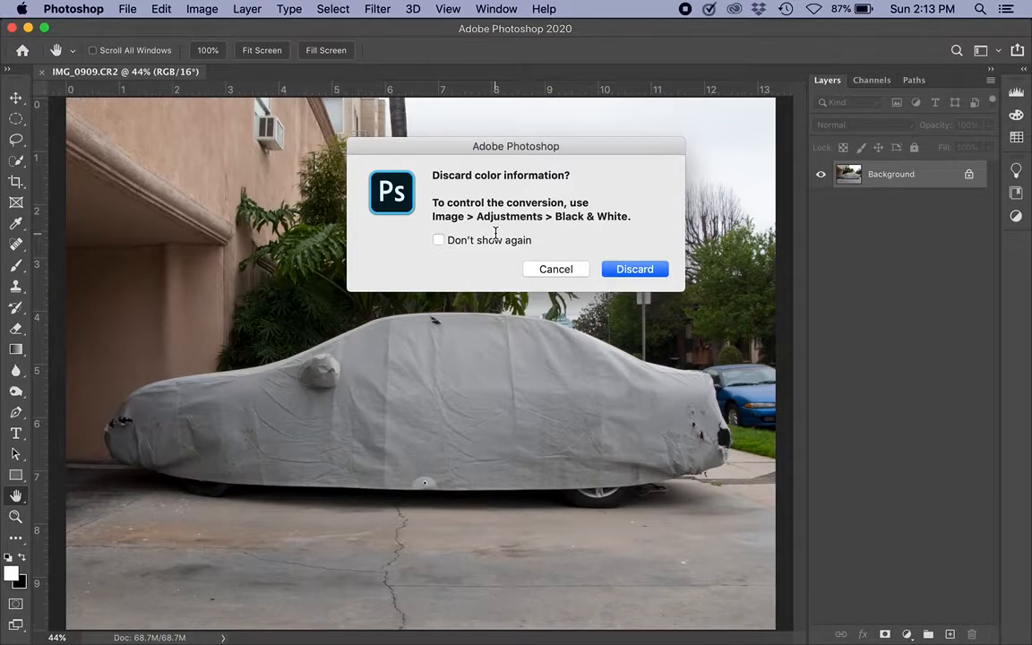
left_click(563, 269)
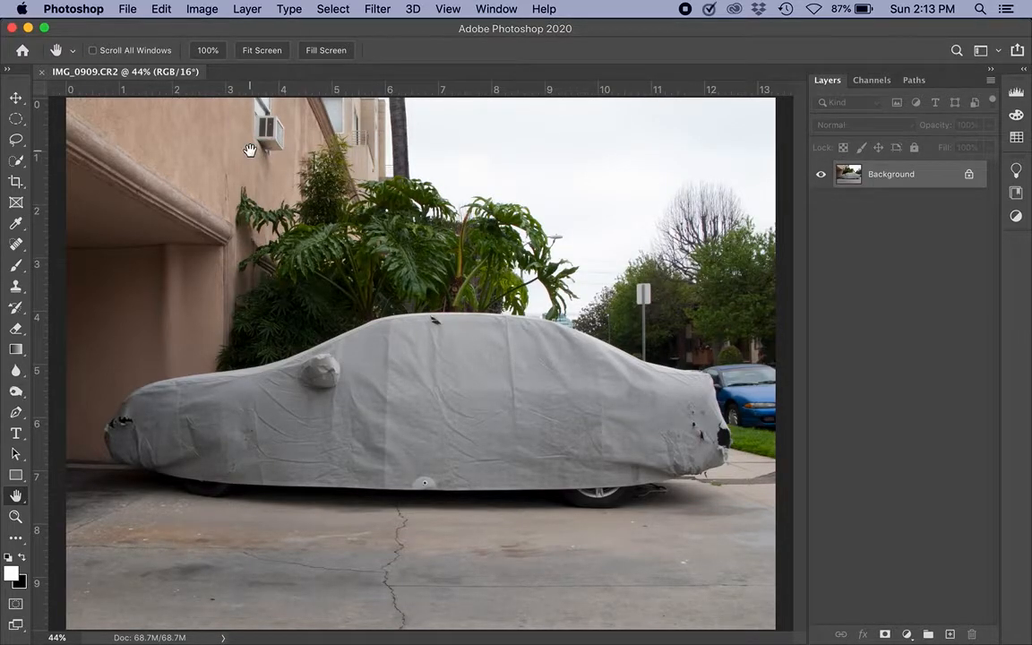
Close the photo without saving changes and reopen IMG_0909.CR2 from Bridge in Camera Raw
left_click(12, 29)
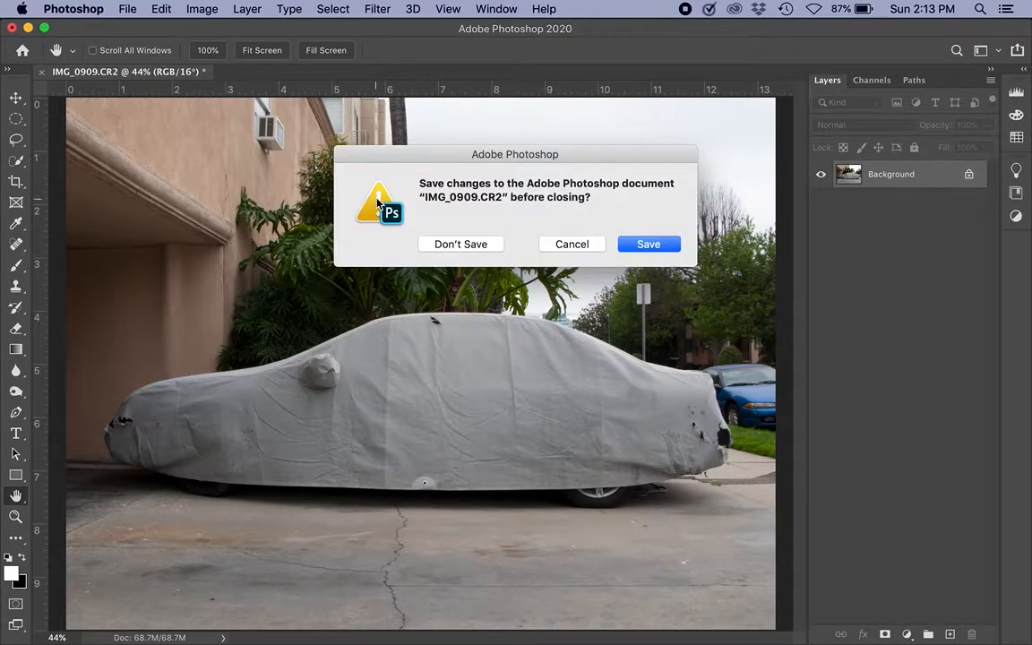
left_click(435, 245)
left_click(755, 206)
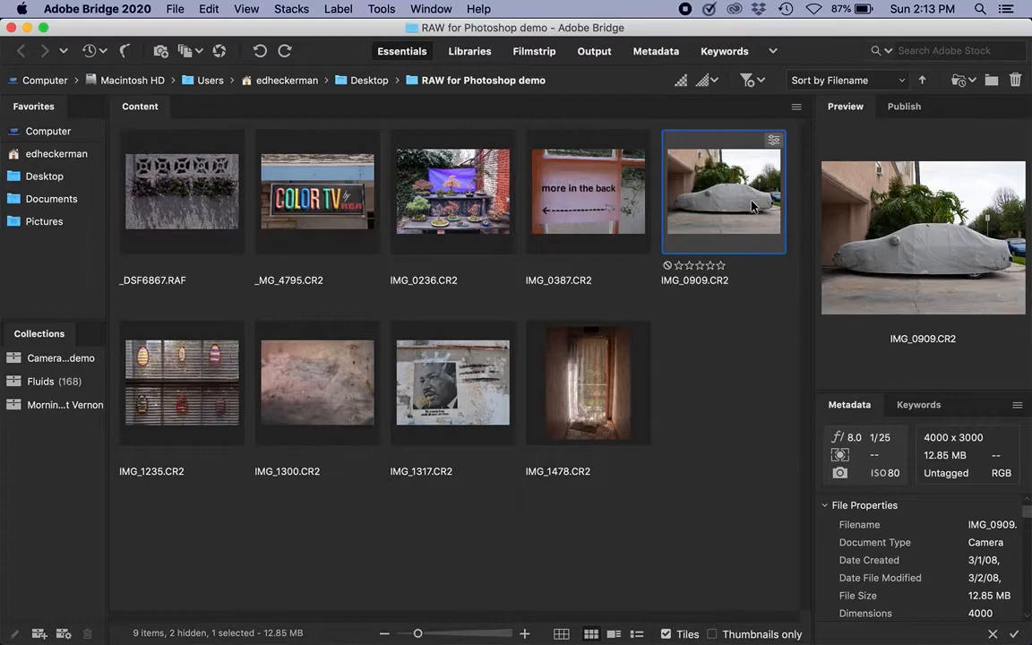
left_click(219, 51)
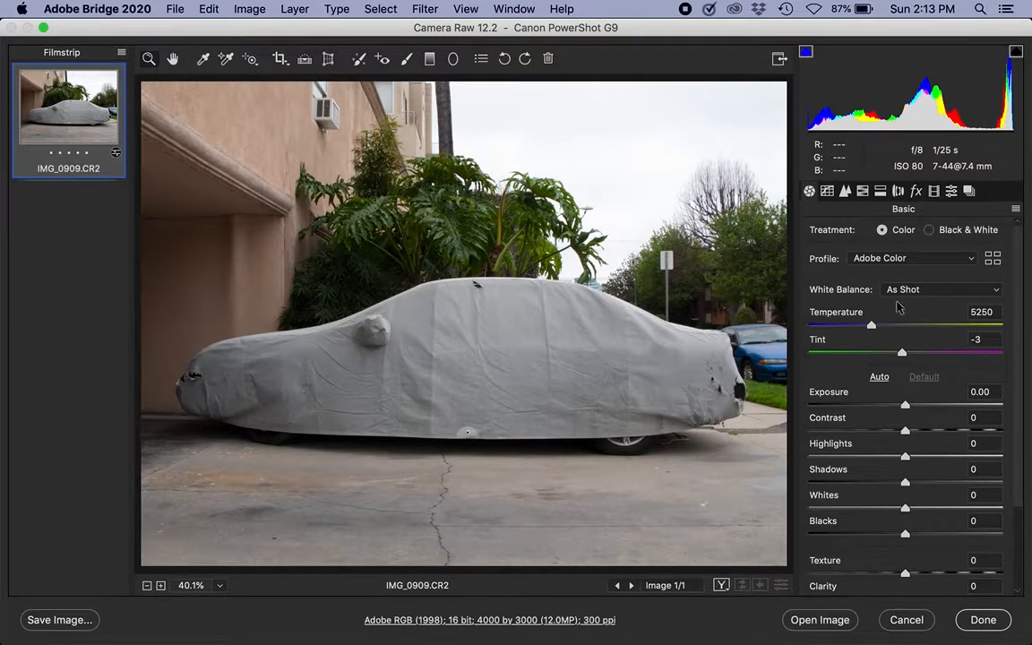
Set the treatment to Black & White, try darkening Blues in the Black & White Mix, and reset Blues to 0
left_click(930, 230)
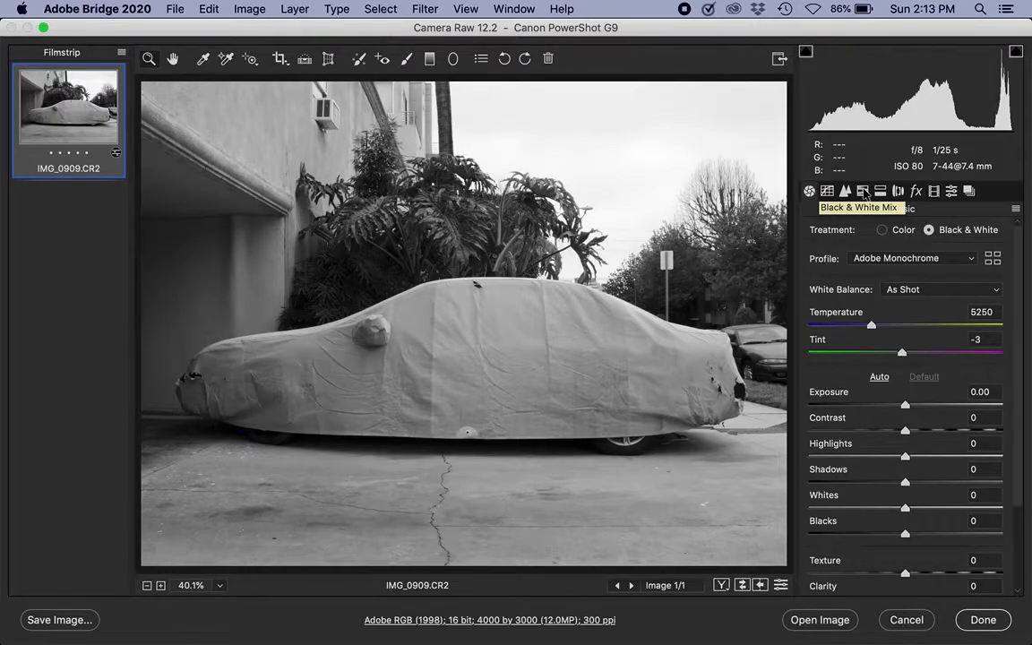
left_click(864, 192)
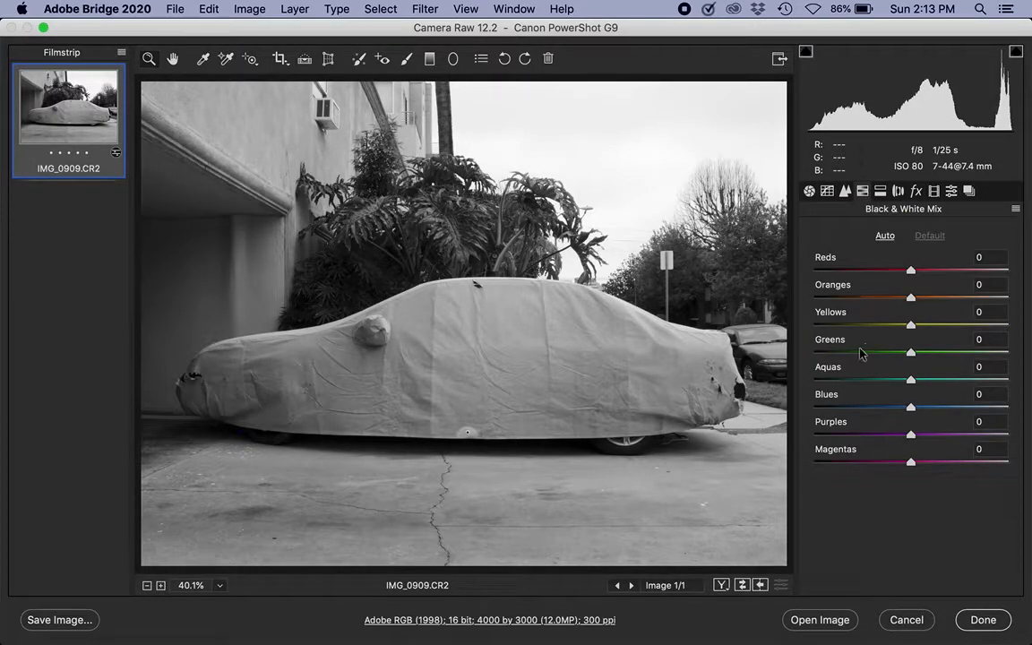
left_click_drag(910, 409, 840, 410)
double_click(840, 408)
Test Greens at -100 and Oranges at -81 in the Black & White Mix, resetting each to 0 after its test
mouse_move(911, 352)
left_mouse_down()
mouse_move(962, 355)
mouse_move(928, 356)
left_mouse_up()
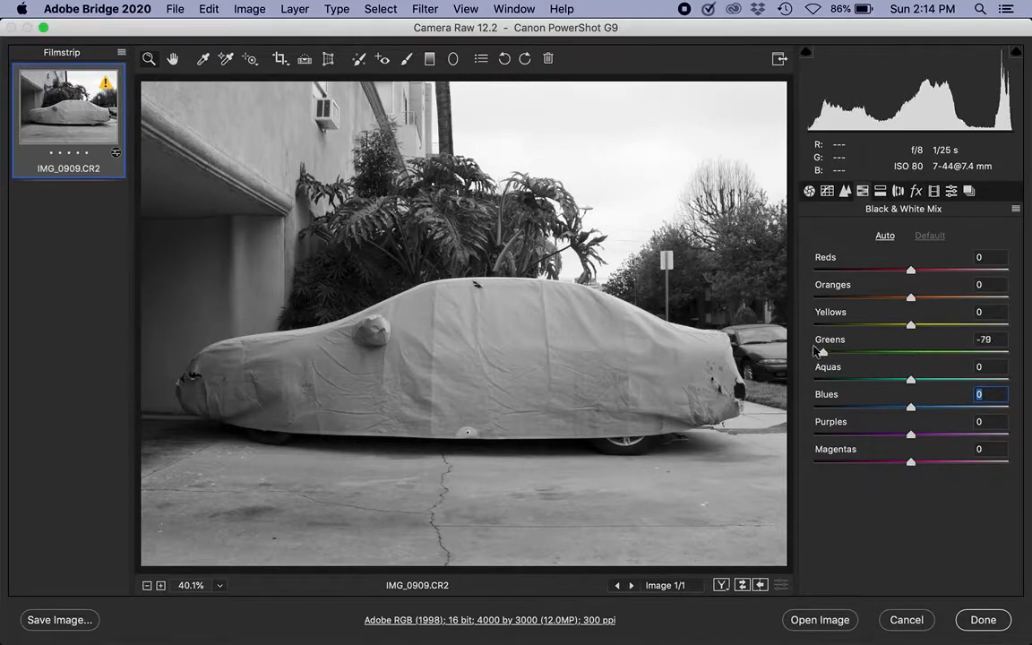
left_click_drag(928, 355, 794, 346)
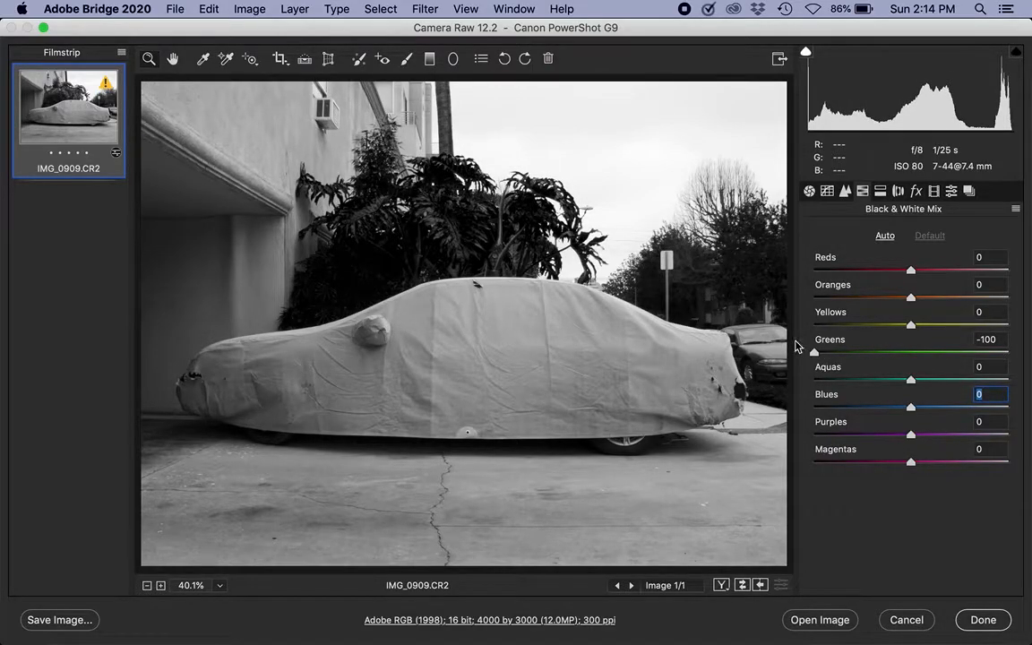
left_click(813, 352)
double_click(815, 353)
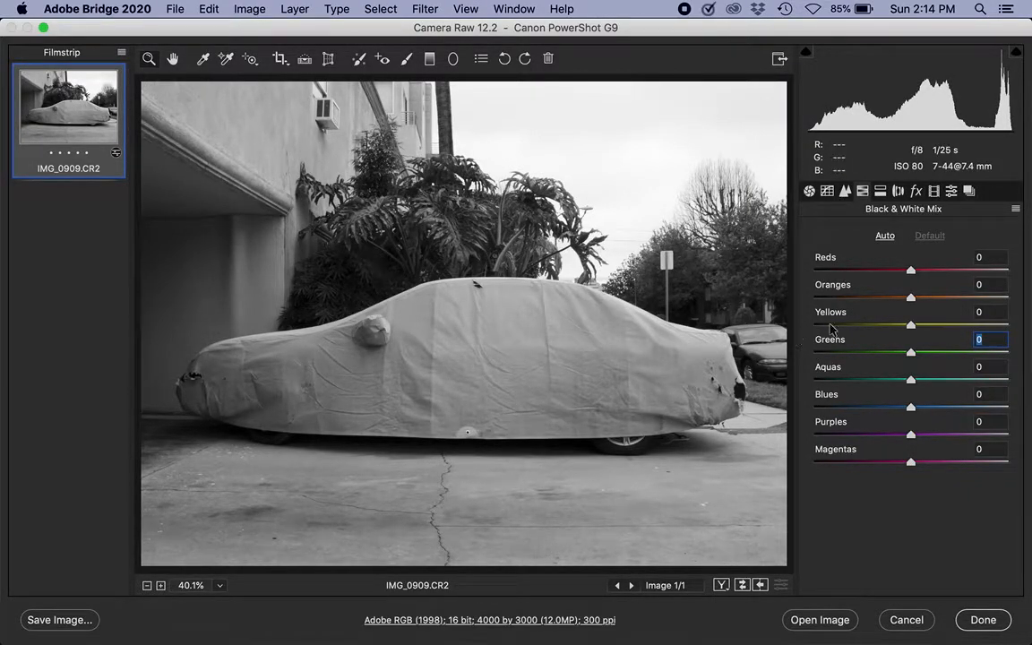
left_click_drag(911, 298, 830, 293)
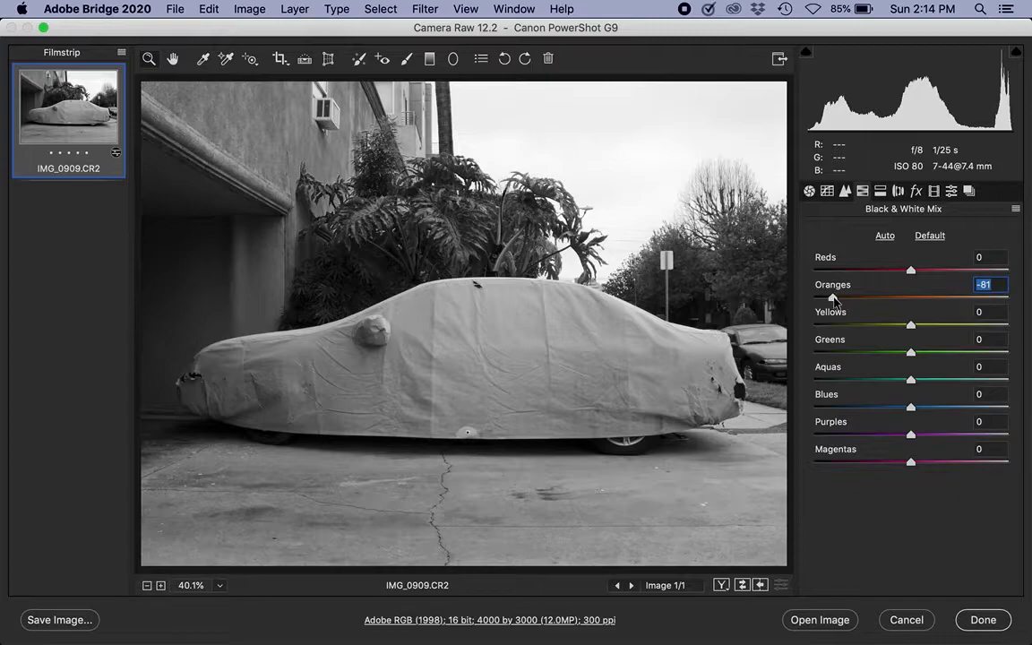
double_click(833, 298)
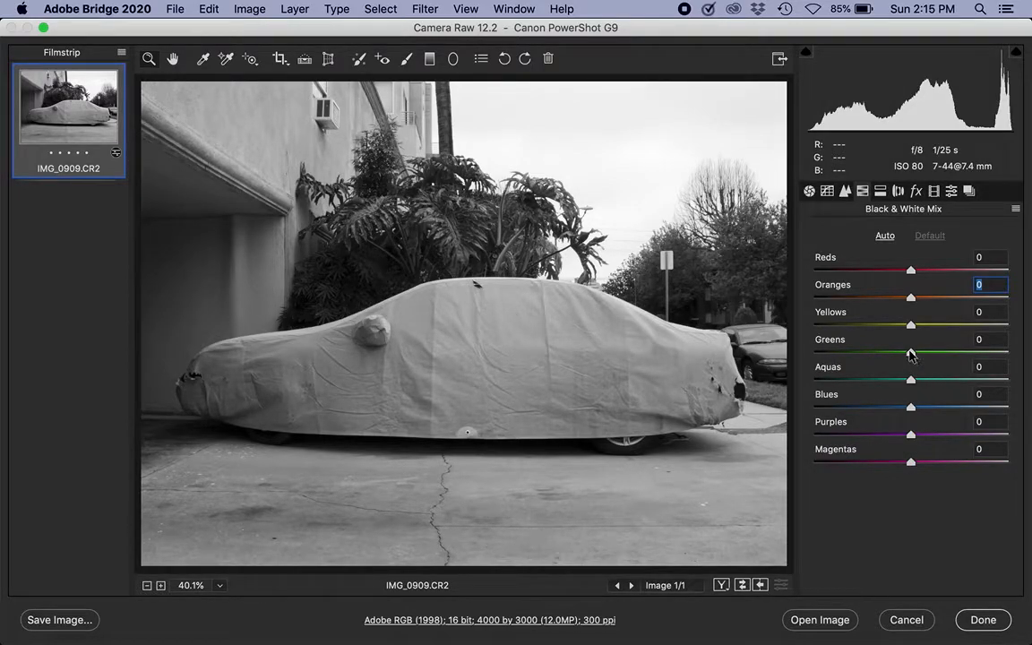
Try Greens at +9 and Blues at -13 in the mix, and restore all mix values to default
left_click_drag(910, 354, 920, 355)
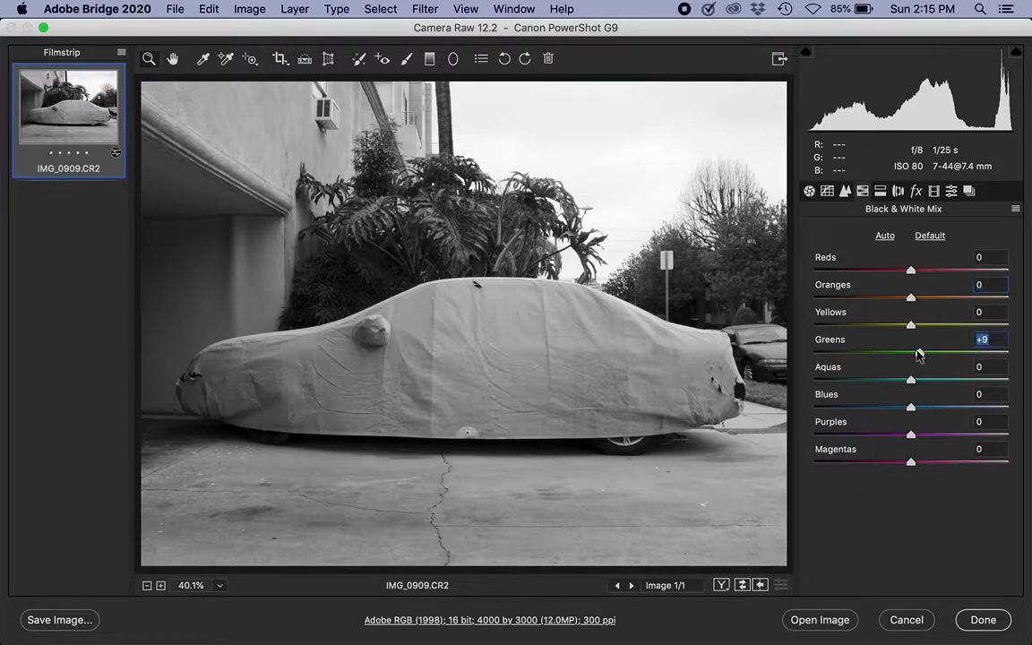
left_click_drag(911, 409, 899, 409)
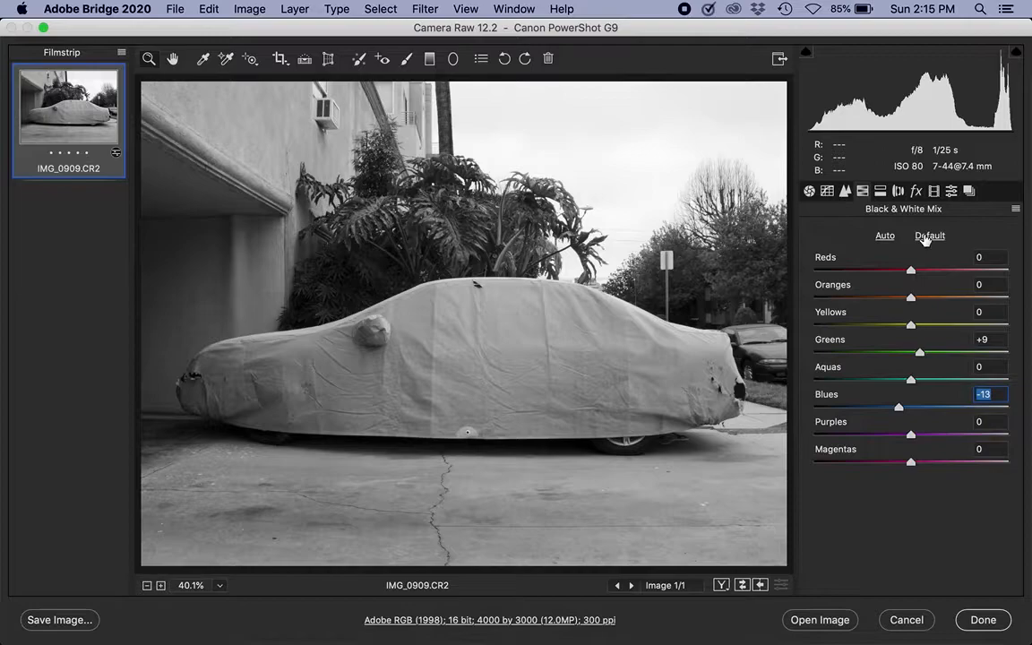
left_click(928, 236)
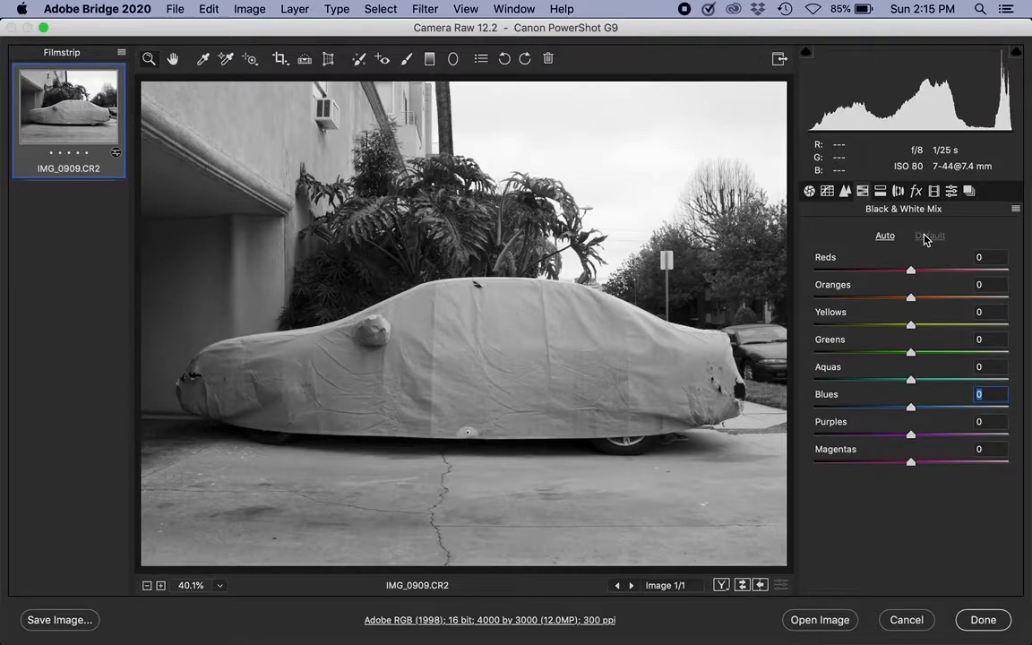
Switch the photo's treatment back to Color in the Basic adjustments
left_click(810, 192)
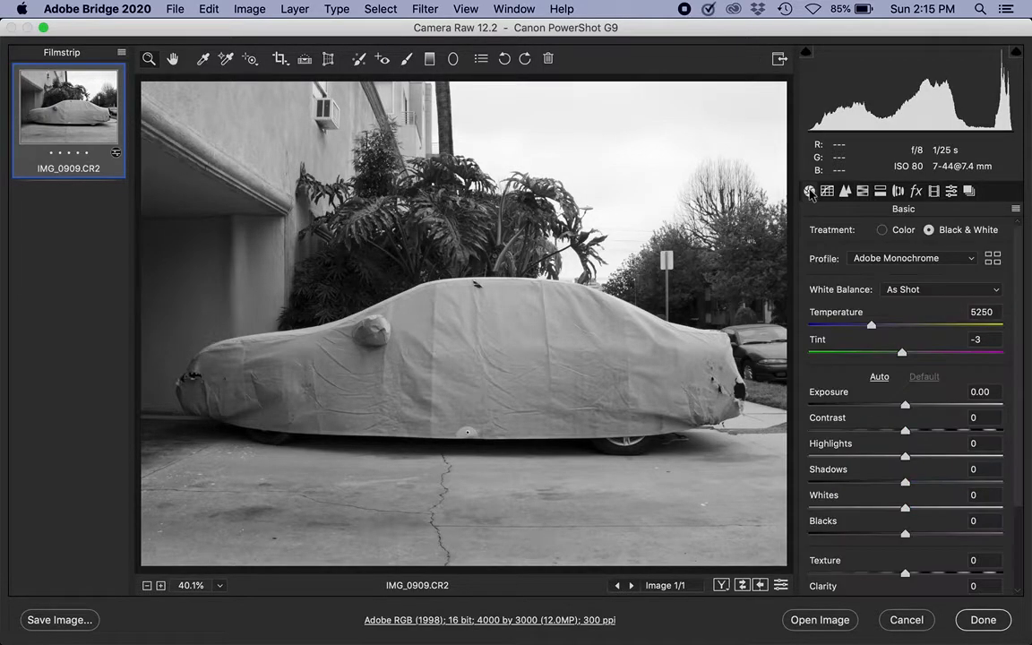
left_click(883, 231)
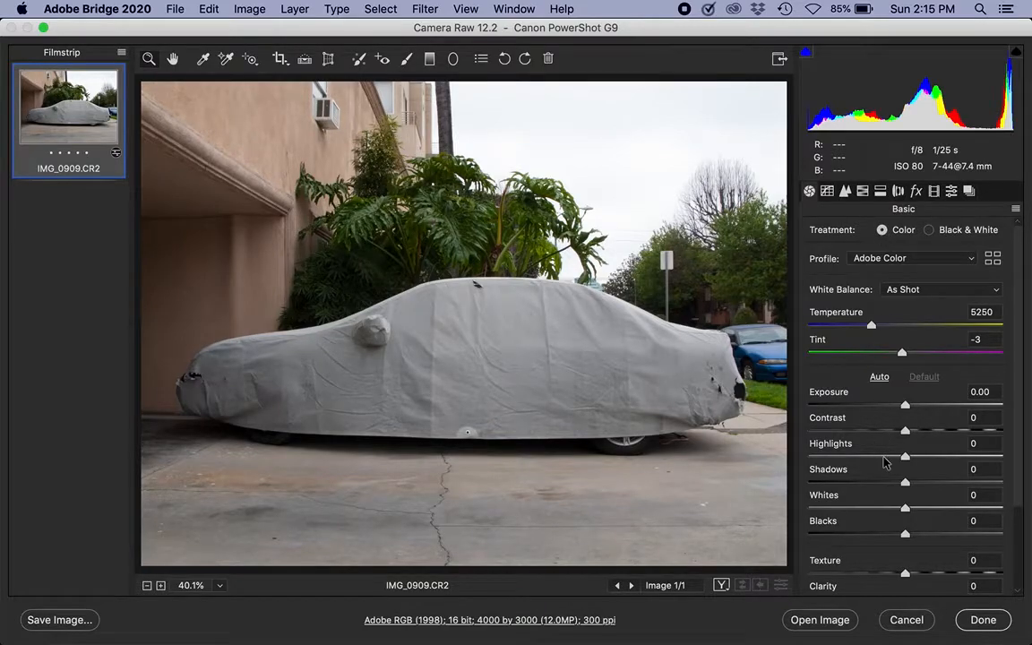
scroll(885, 462, "down", 5)
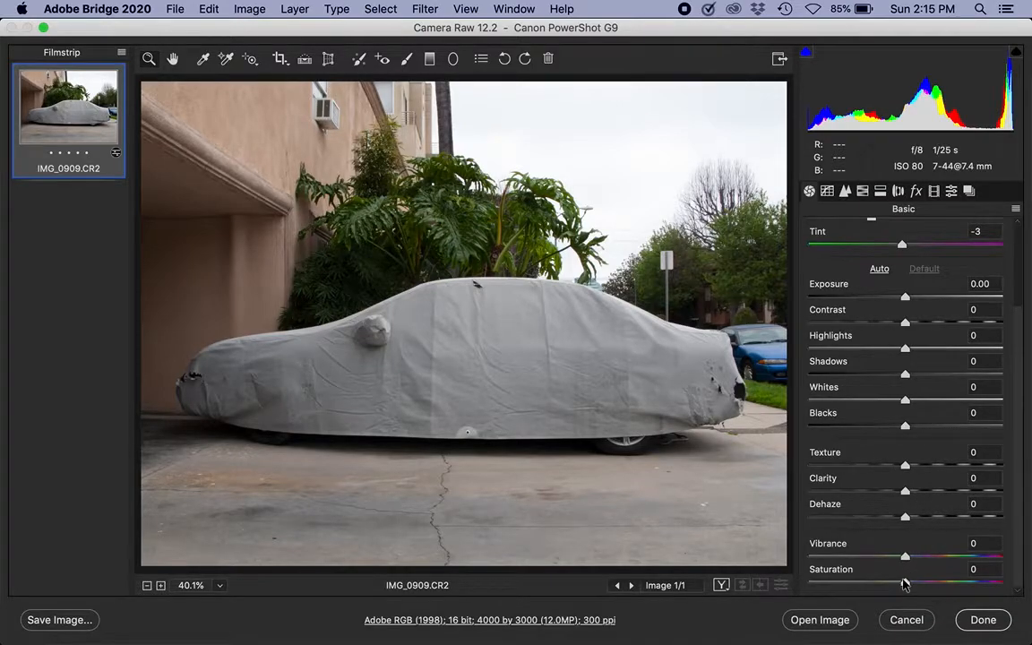
Try desaturating the photo with Saturation at -100 in the Basic adjustments and reset Saturation to 0
left_click_drag(905, 583, 809, 583)
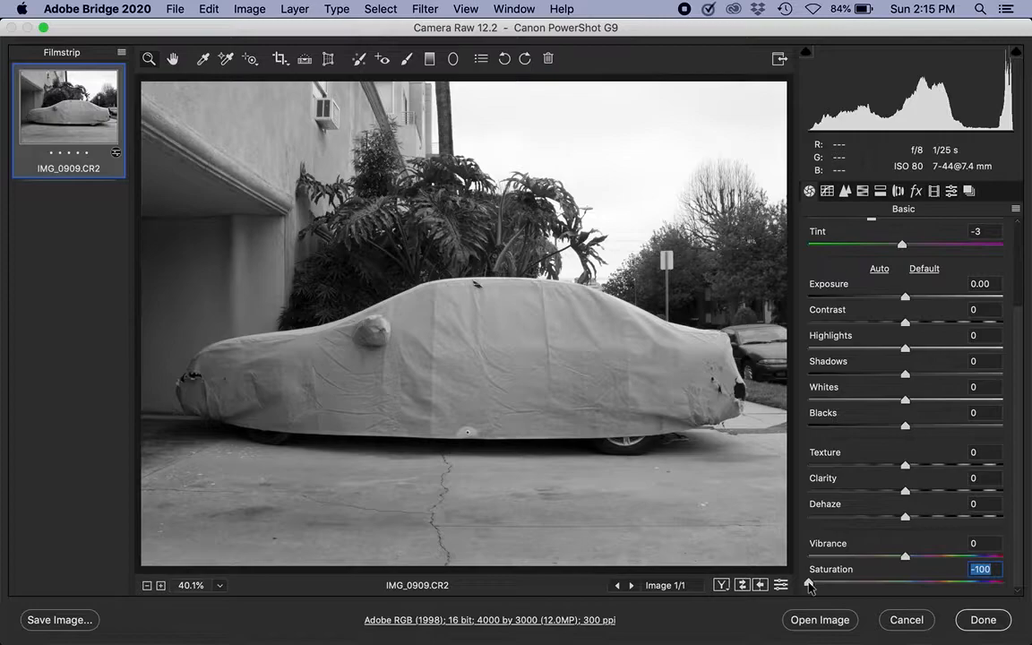
double_click(810, 584)
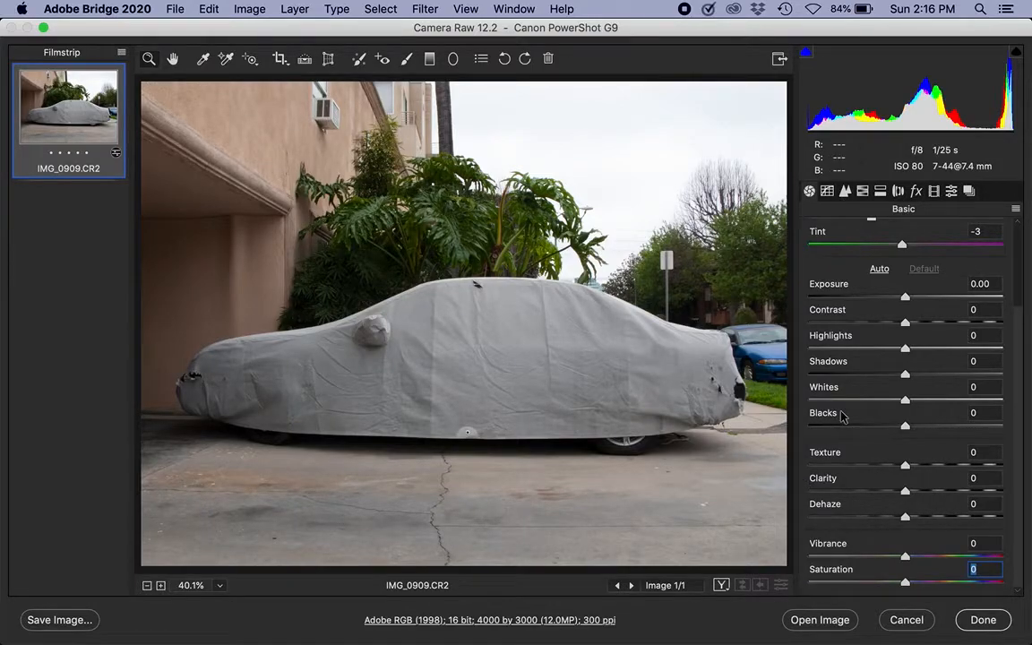
Set the photo's treatment to Black & White and review the color space choices in Workflow Options, keeping Adobe RGB (1998)
scroll(865, 375, "up", 5)
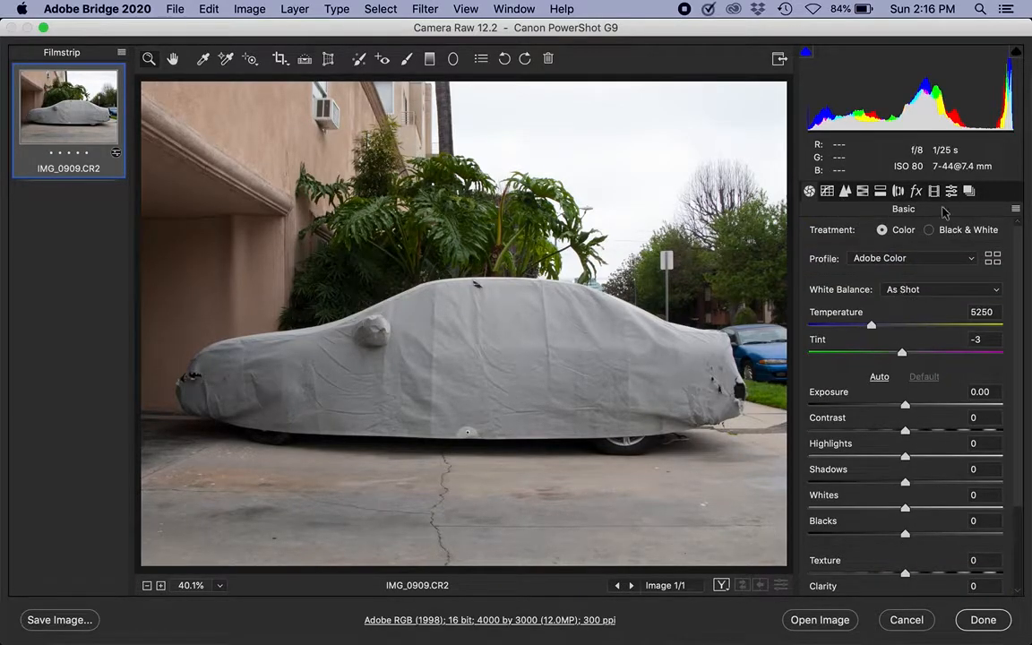
left_click(928, 230)
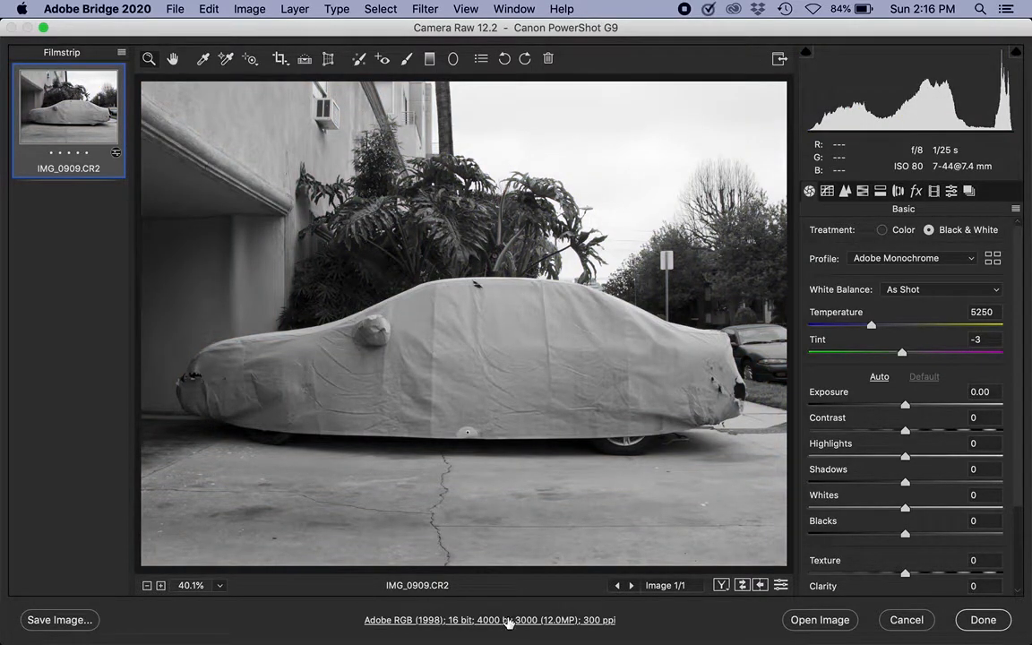
left_click(507, 620)
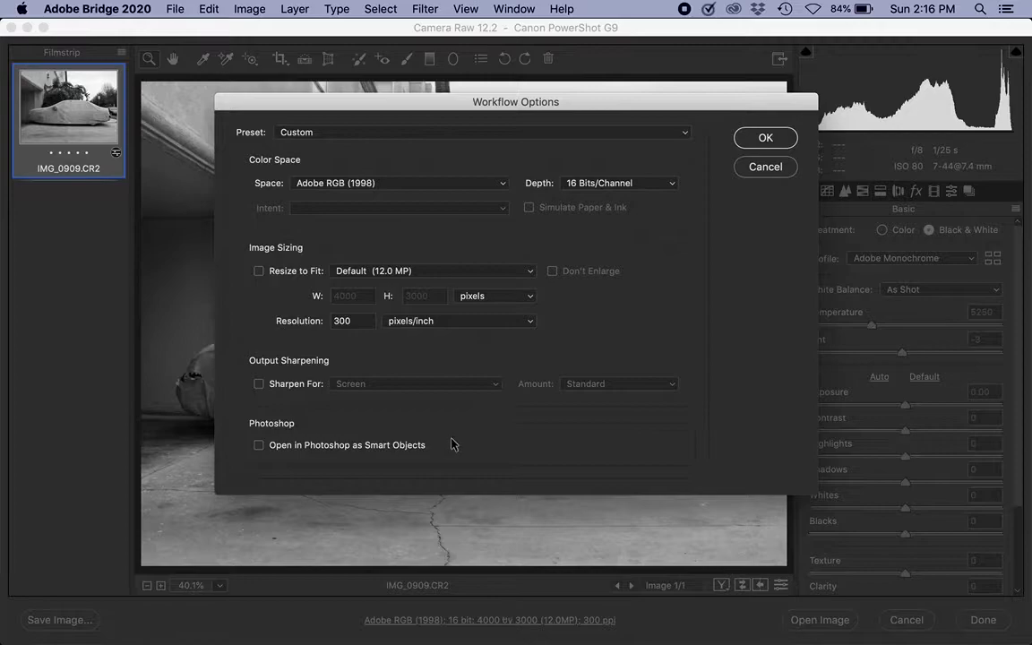
left_click(504, 183)
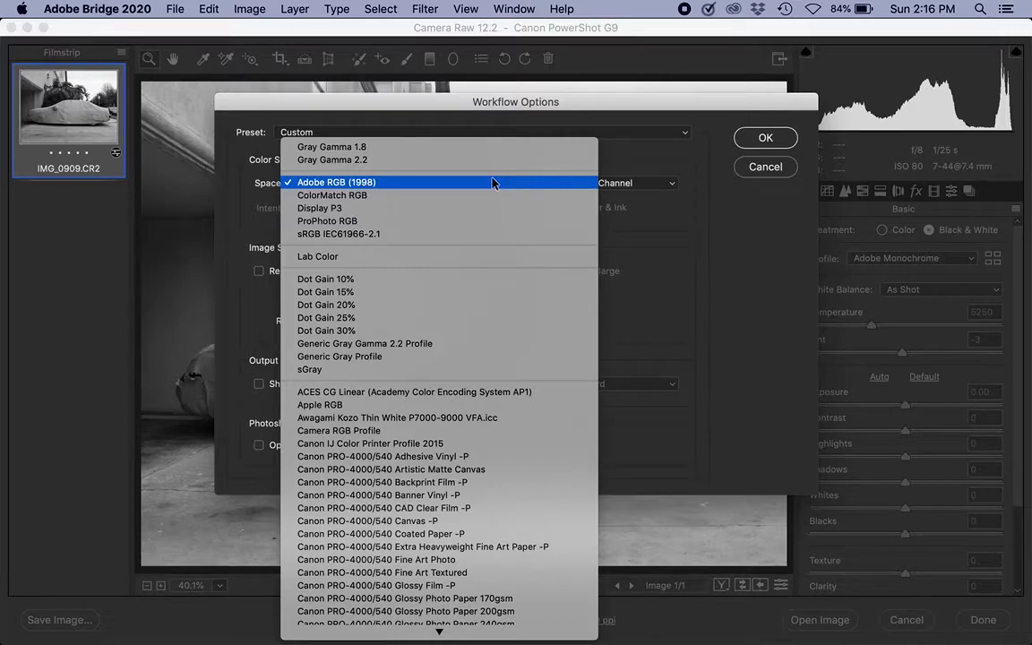
left_click(492, 183)
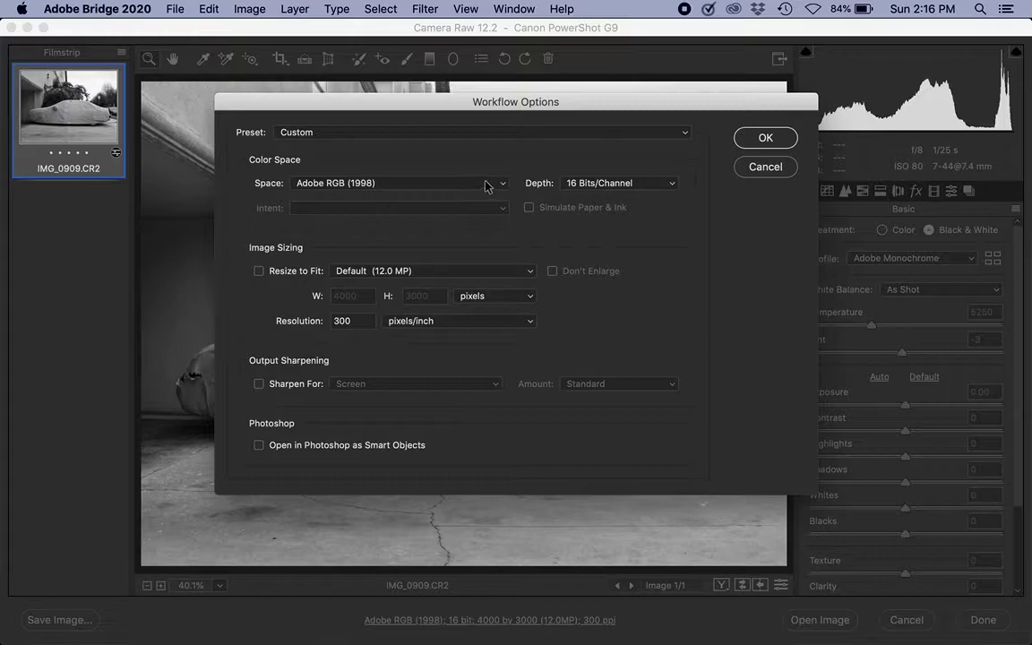
left_click(753, 139)
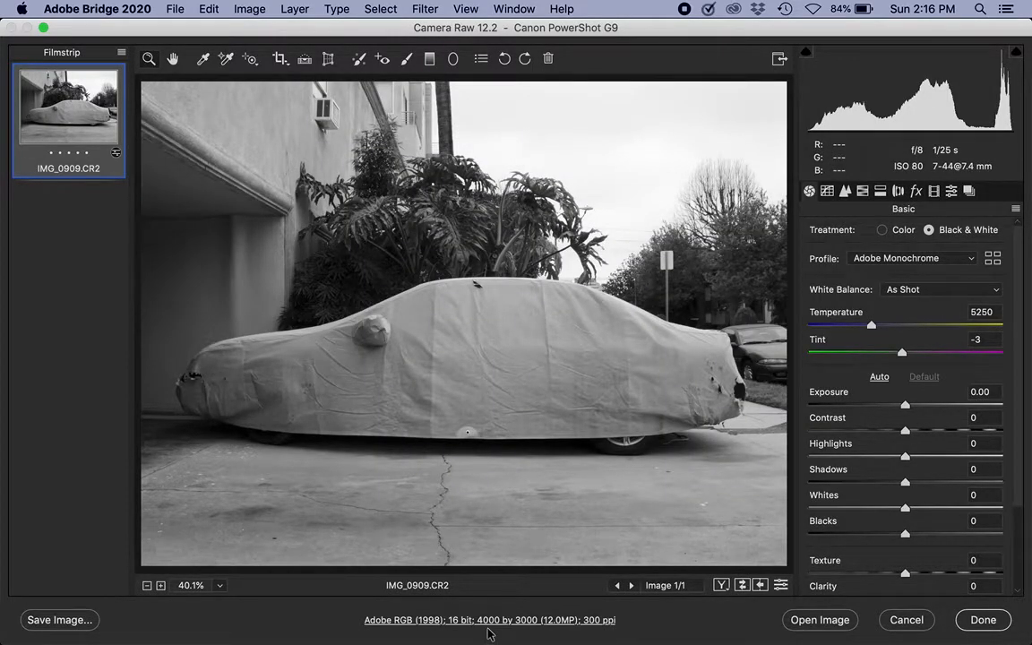
Switch the treatment back to Color and open the raw photo in Photoshop
left_click(882, 230)
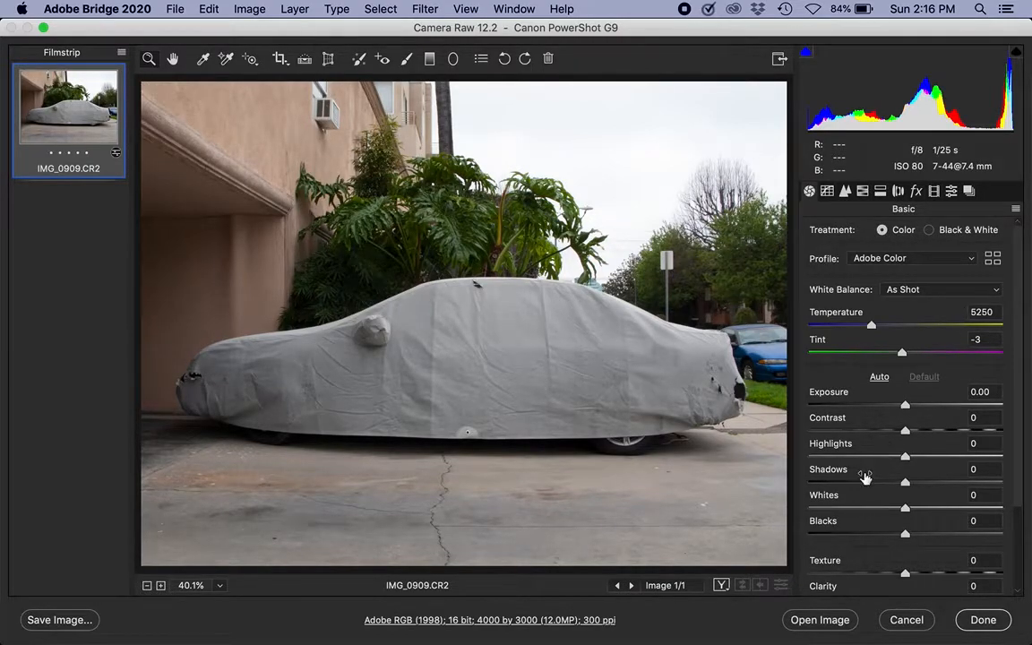
left_click(812, 618)
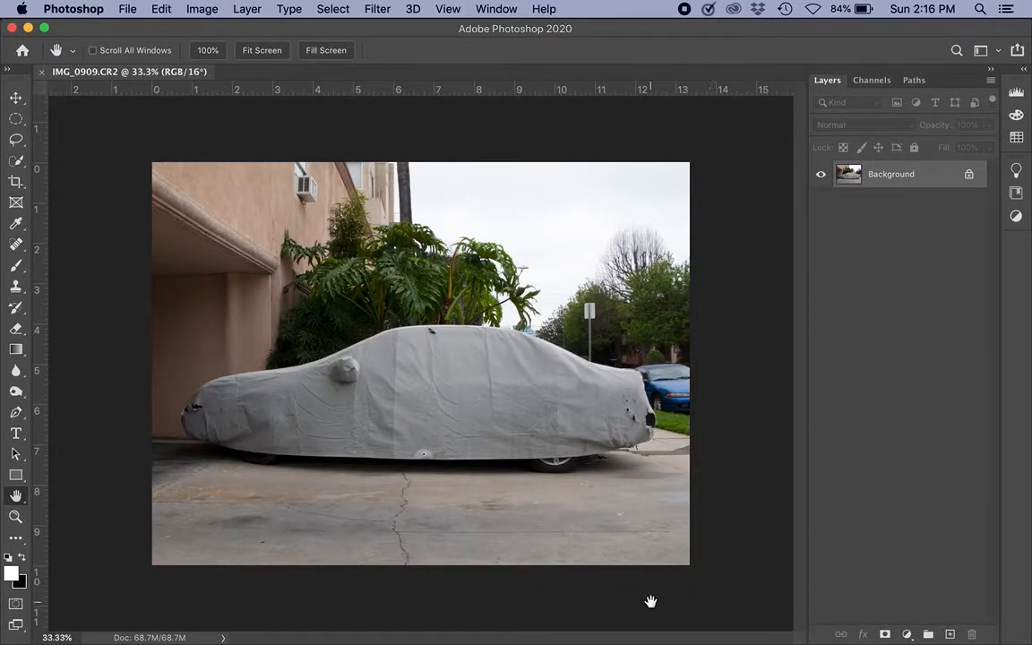
left_click(907, 635)
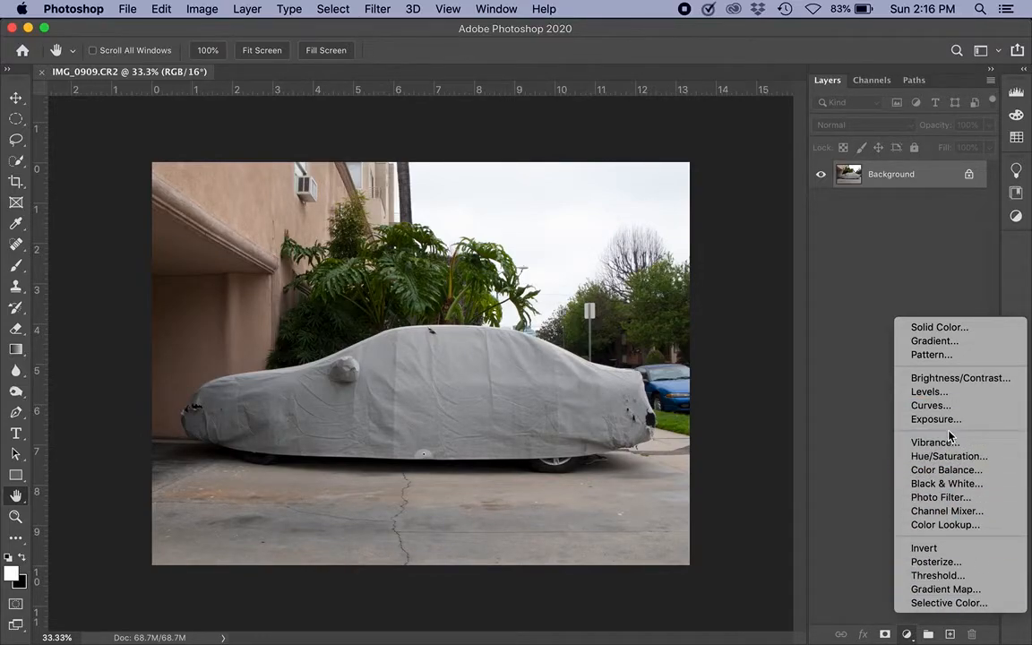
left_click(865, 596)
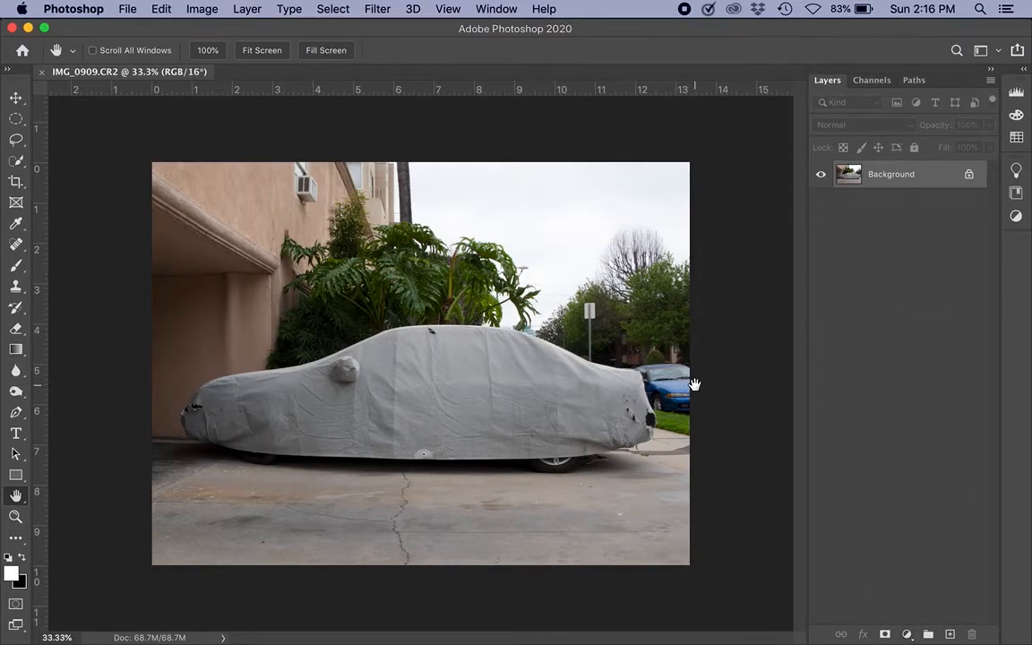
left_click(240, 9)
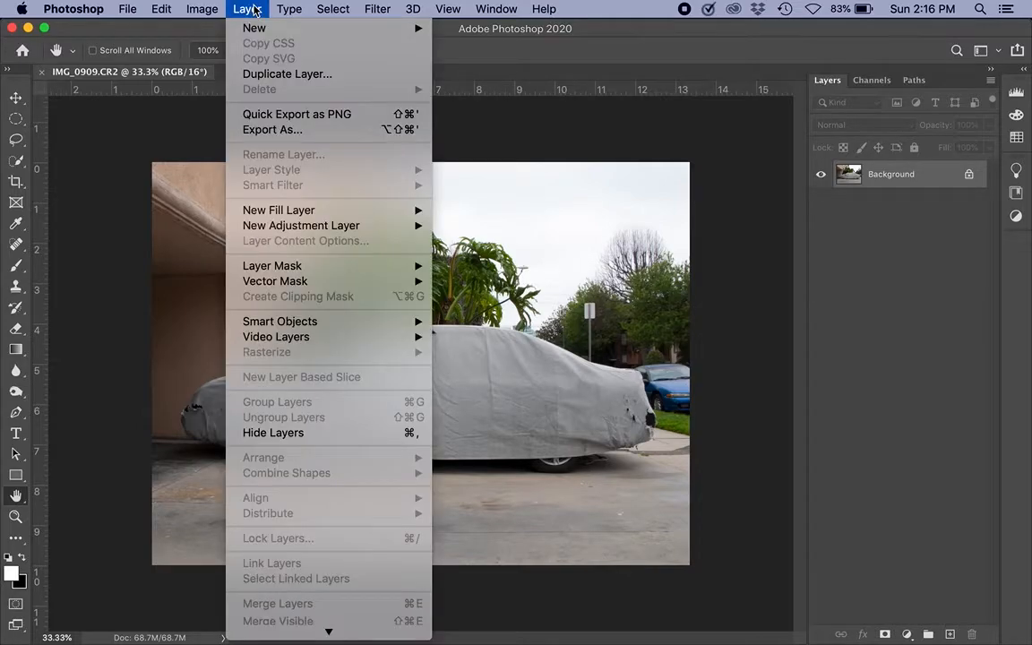
mouse_move(249, 224)
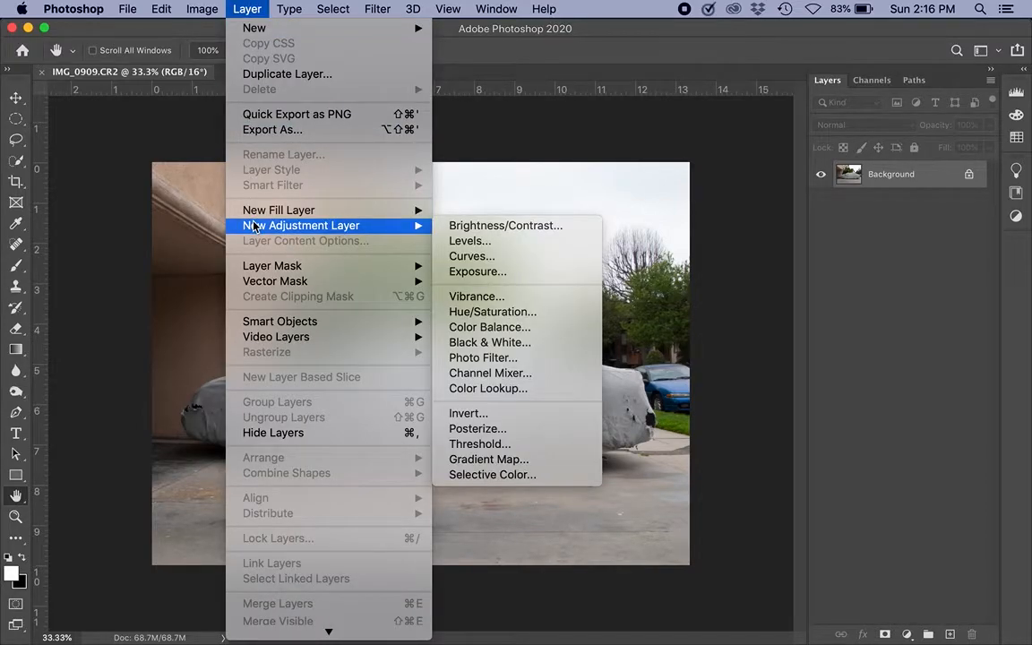
left_click(472, 342)
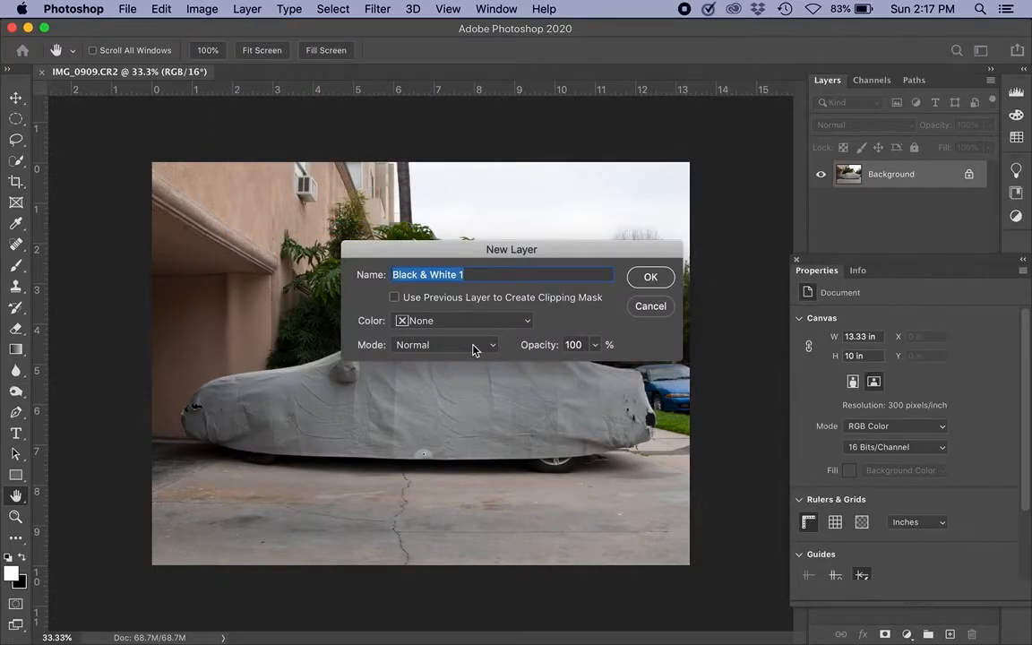
left_click(650, 307)
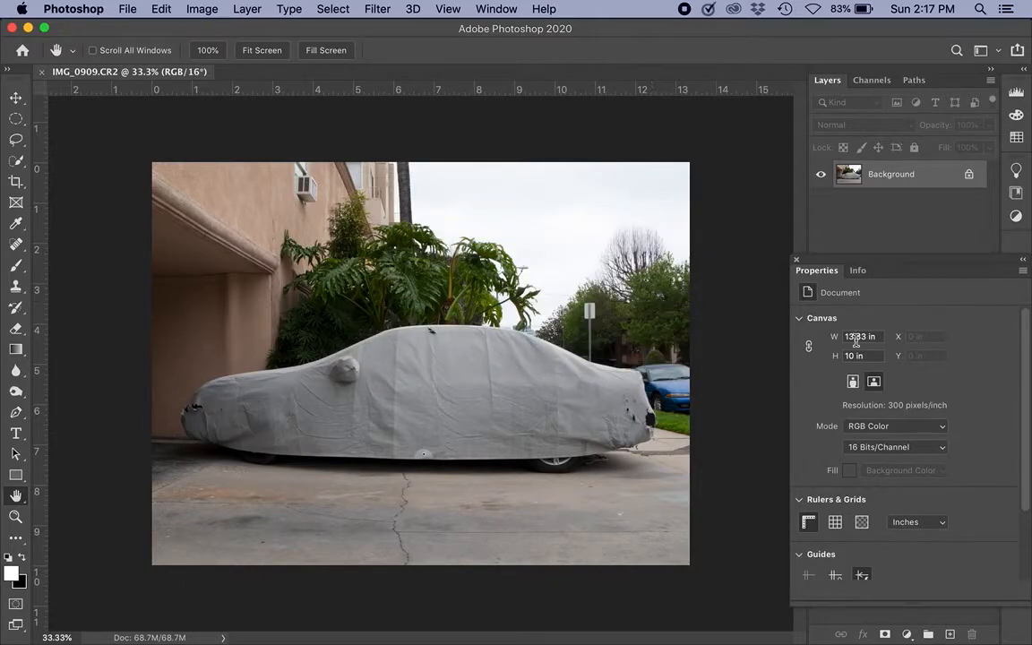
left_click(798, 265)
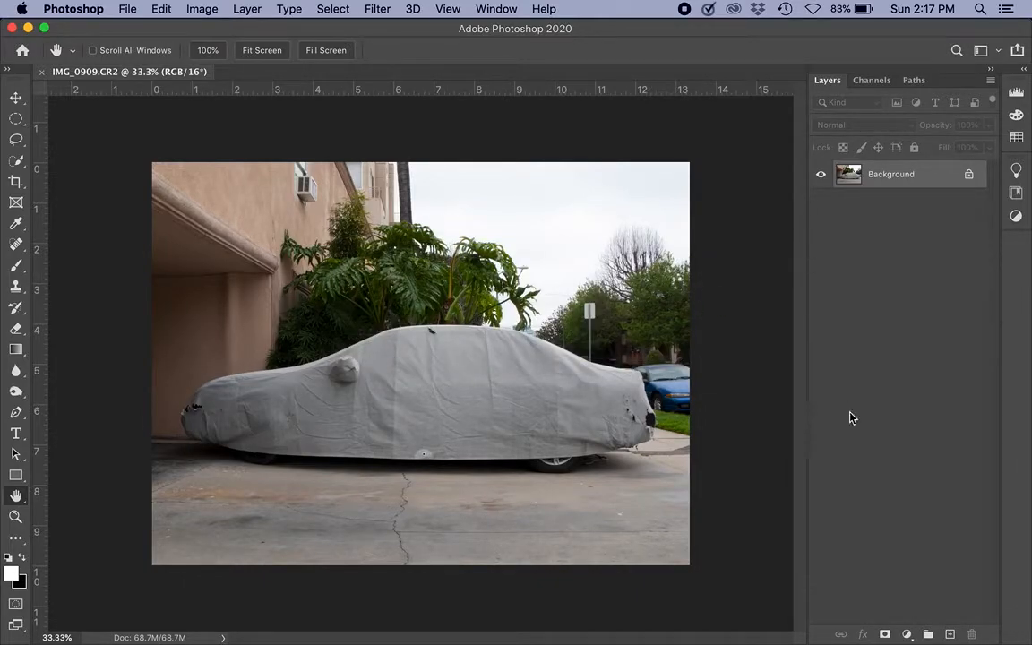
Add a Black & White adjustment layer and test Blues at 51 and Greens at 152, easing Greens back slightly
left_click(906, 633)
left_click(942, 484)
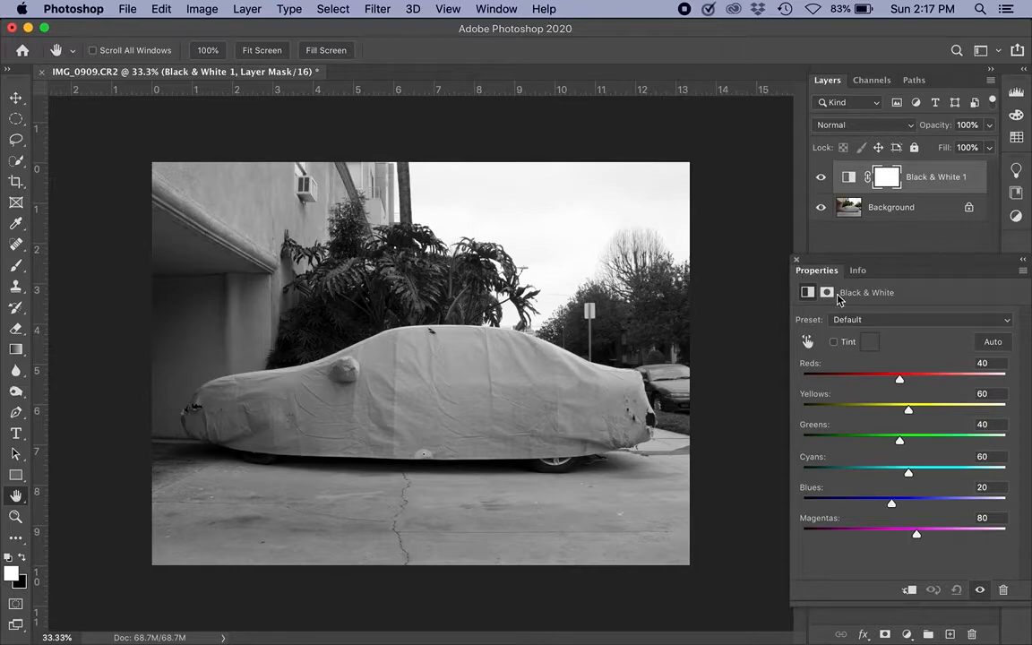
mouse_move(891, 504)
left_mouse_down()
mouse_move(995, 503)
mouse_move(1002, 516)
mouse_move(981, 504)
mouse_move(904, 507)
left_mouse_up()
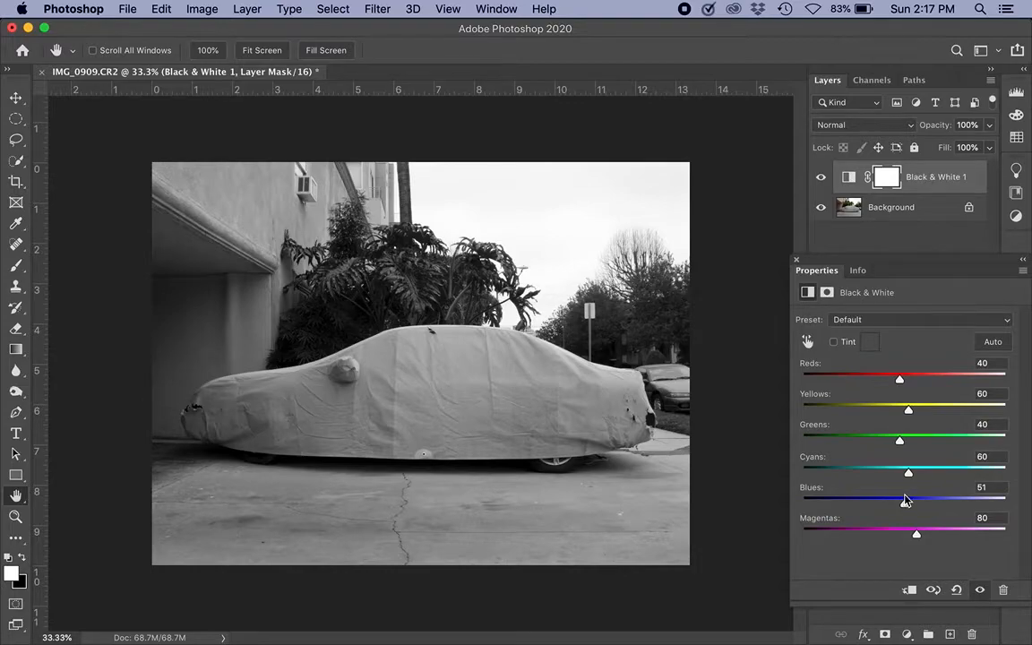
left_click_drag(900, 440, 945, 442)
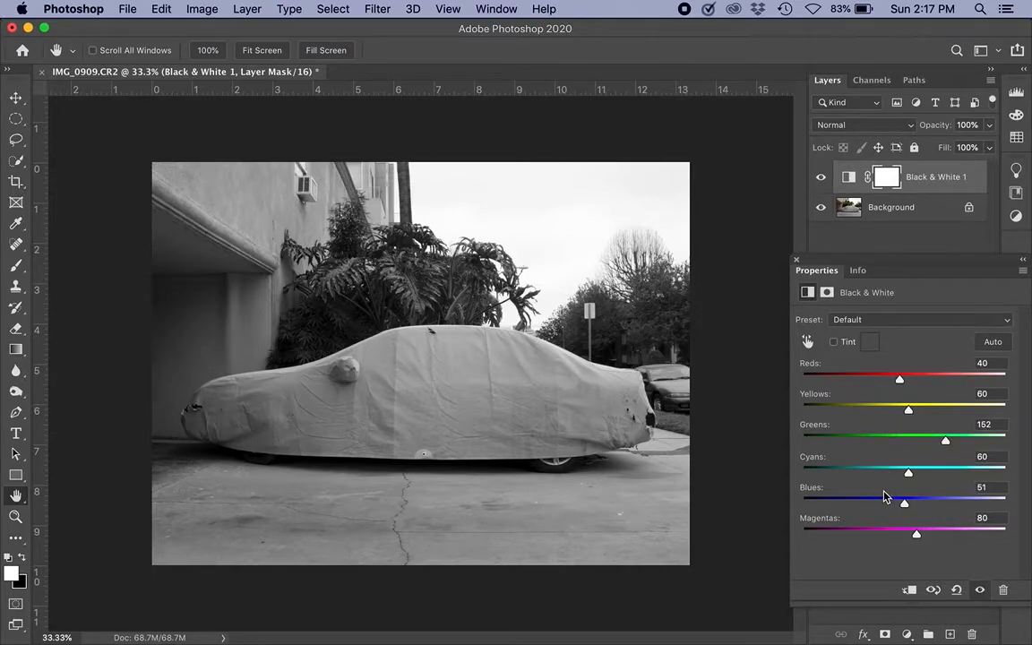
left_click_drag(944, 441, 927, 444)
Try the Infrared preset on the Black & White adjustment and switch it to the Red Filter preset
left_click(1007, 320)
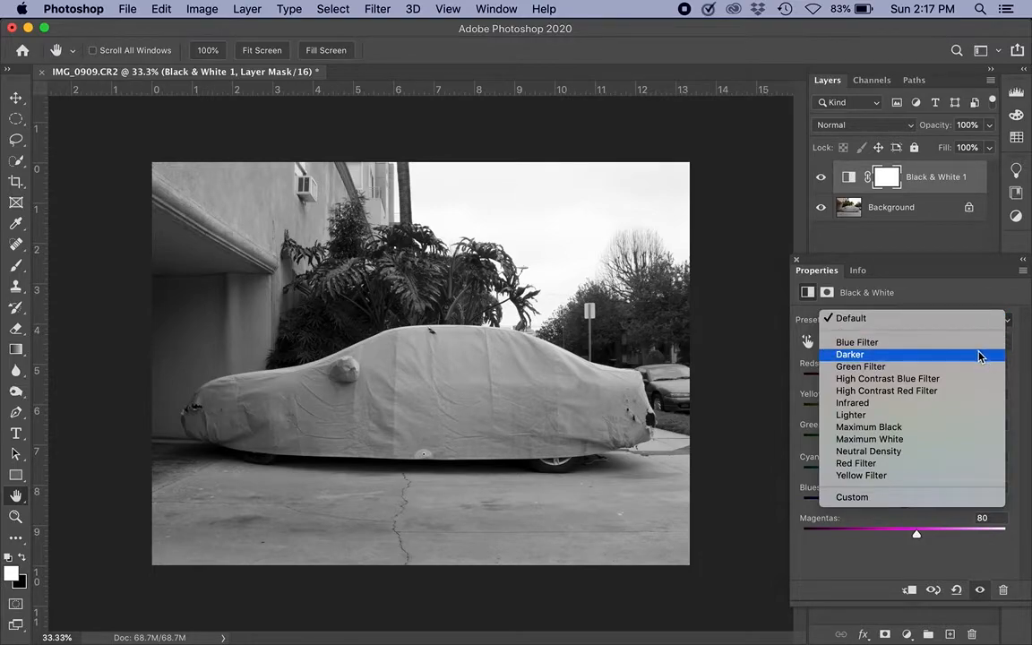
left_click(961, 405)
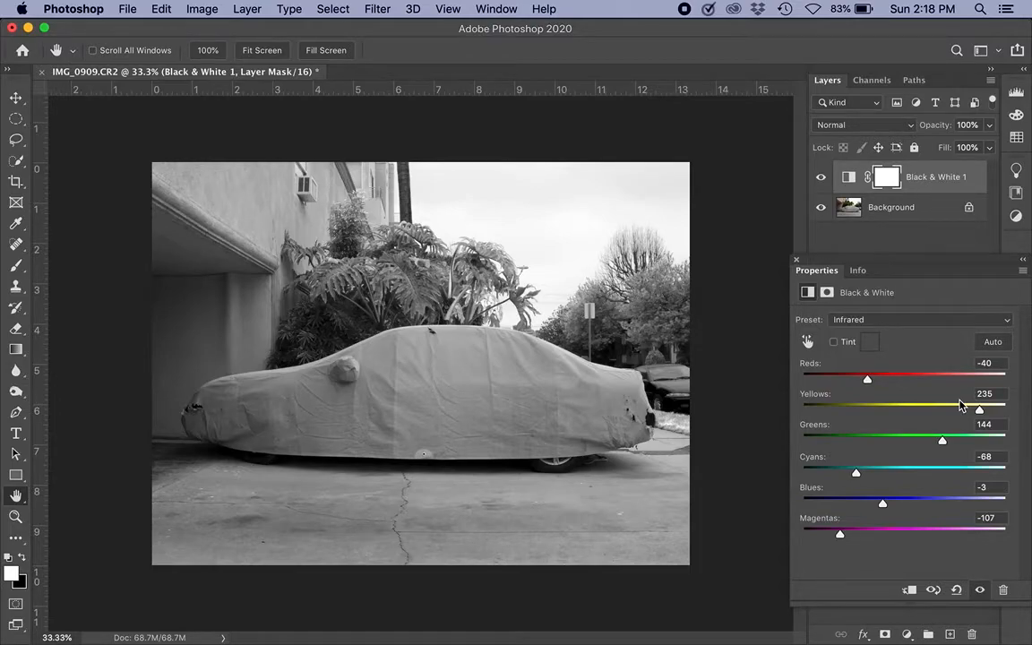
left_click(1007, 320)
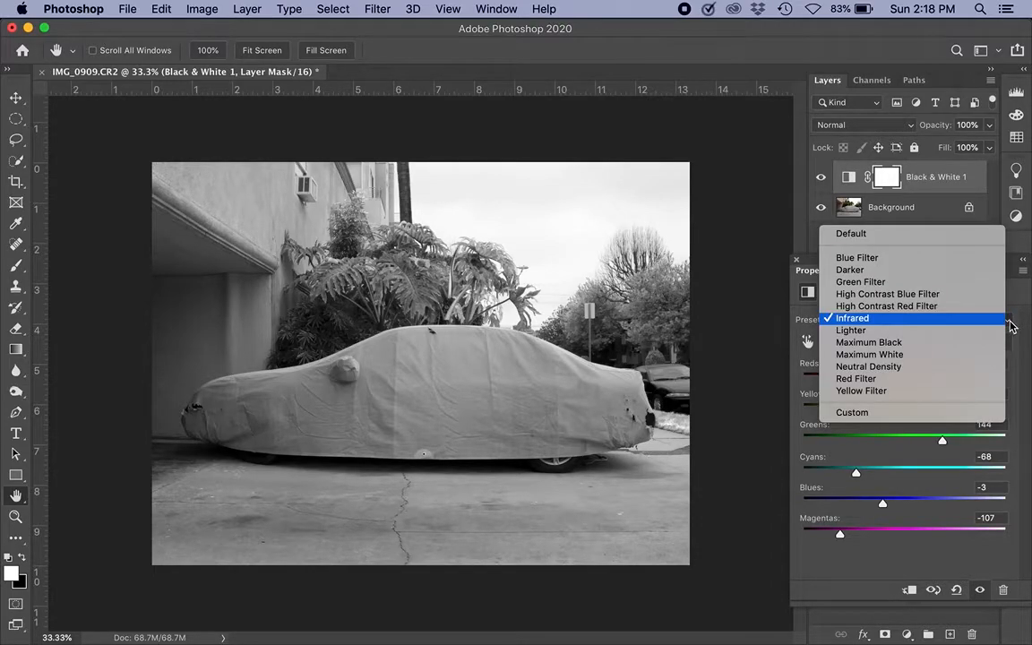
left_click(972, 379)
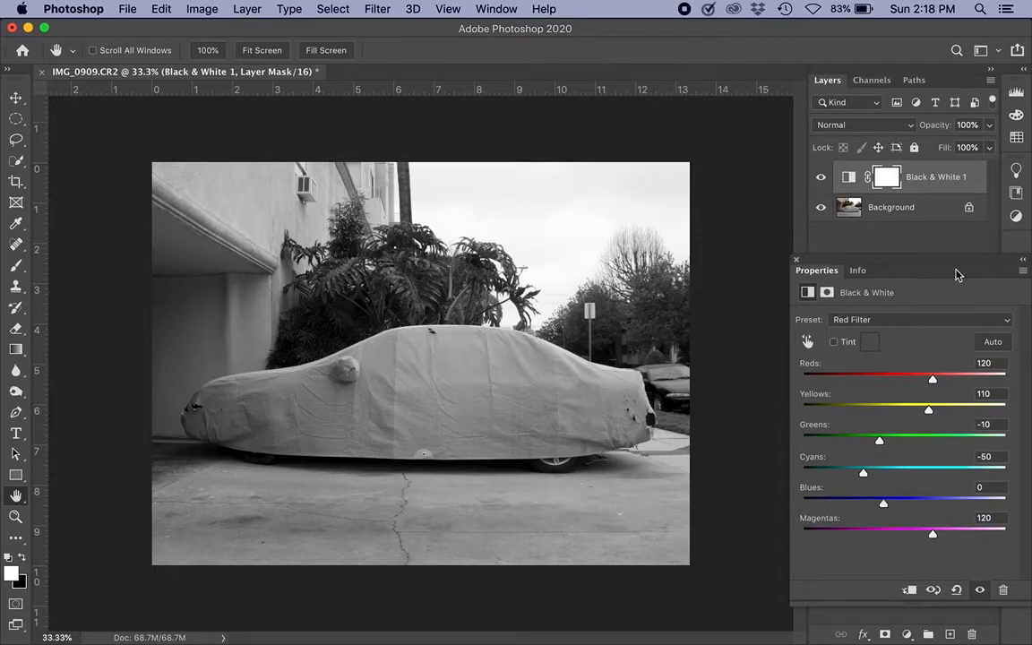
Hide and reshow the Black & White adjustment layer to compare with the color original, and delete the layer
left_click(950, 242)
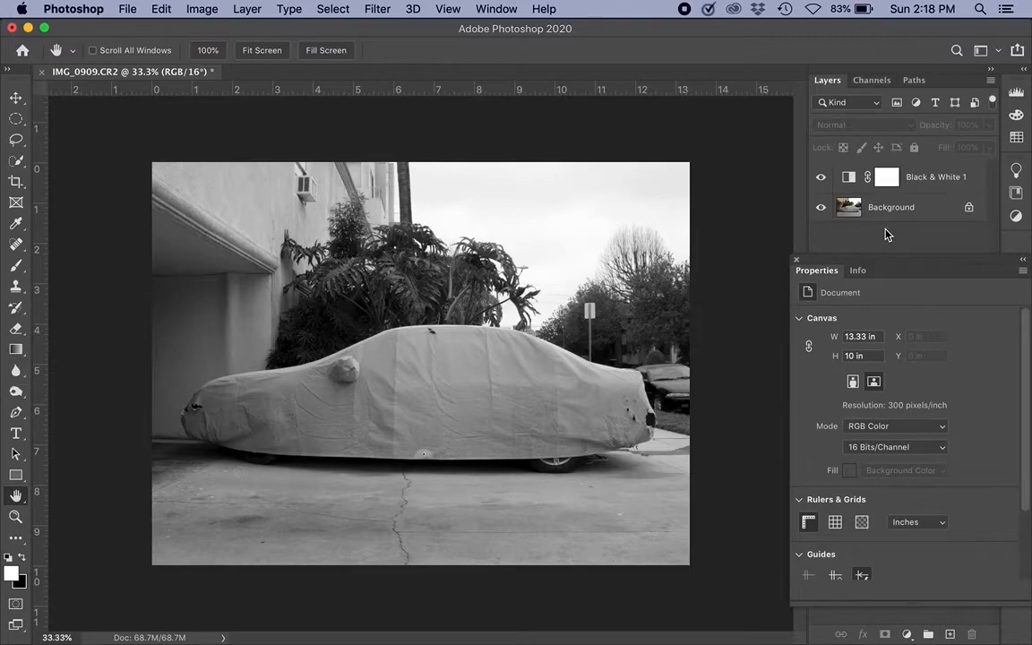
left_click(821, 179)
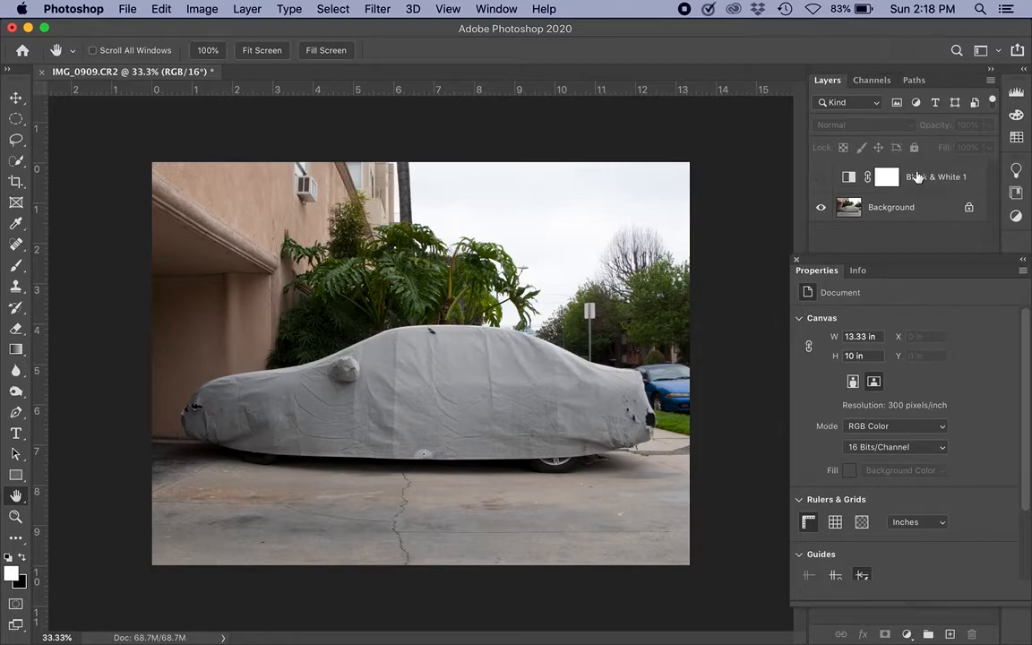
left_click(820, 178)
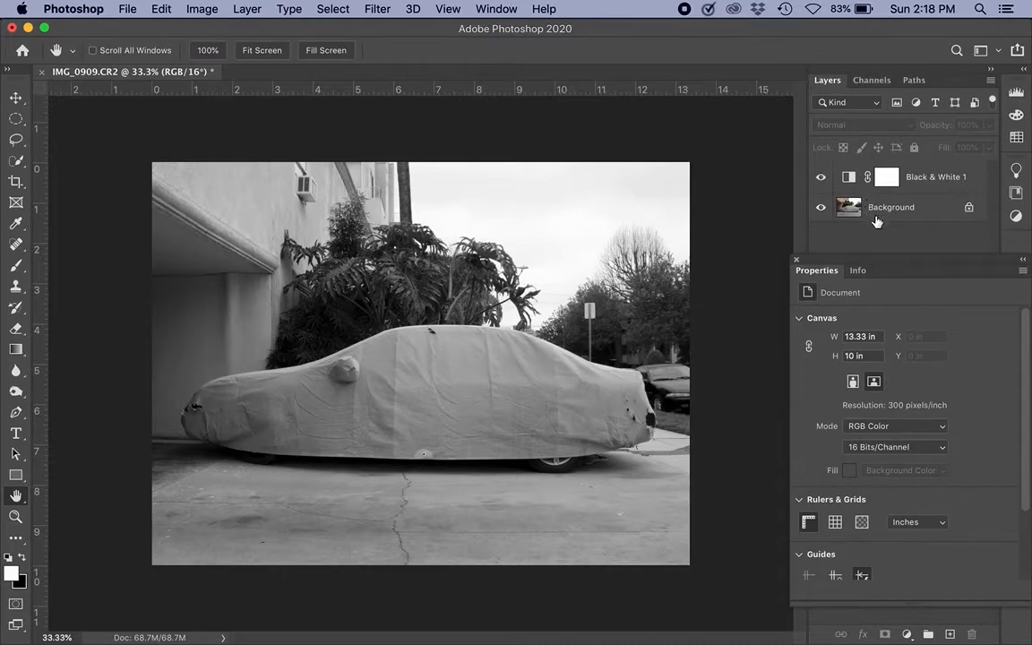
left_click(797, 259)
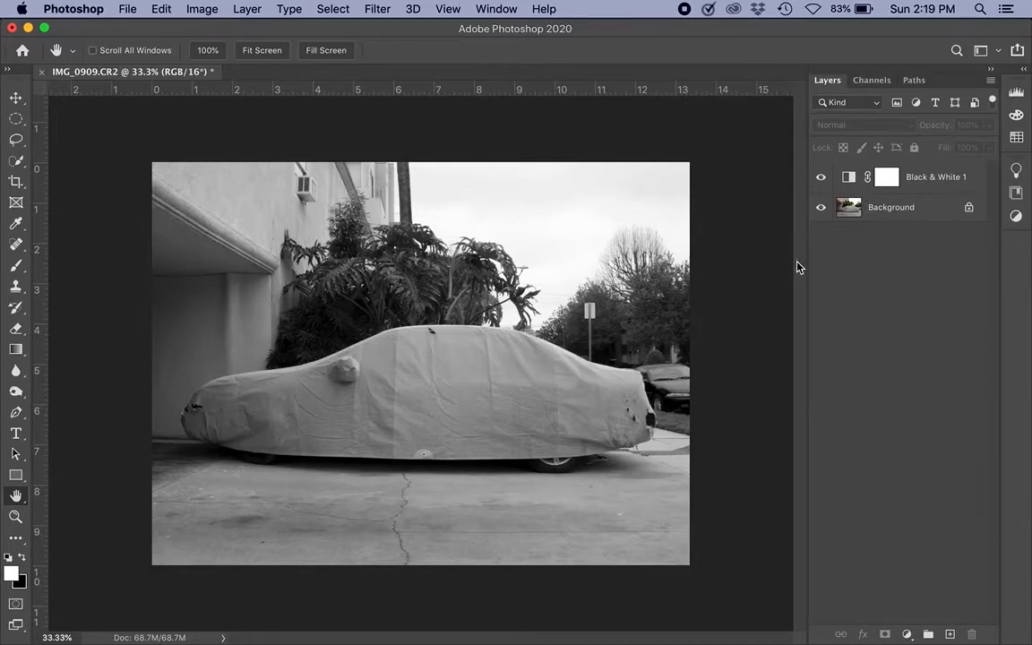
left_click_drag(940, 172, 973, 634)
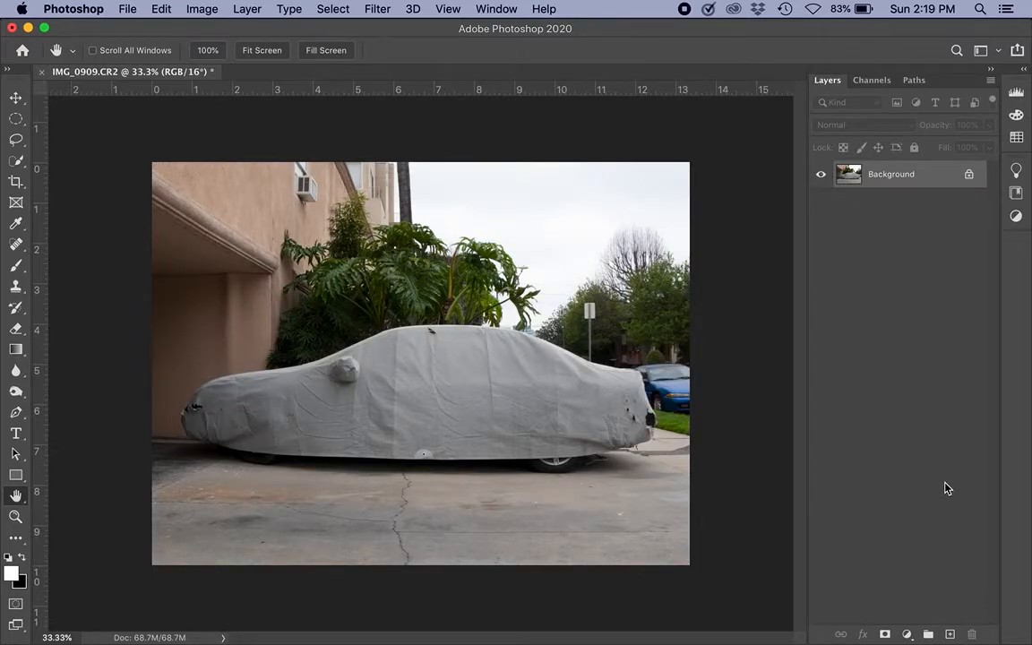
Try a Channel Mixer adjustment layer with Monochrome enabled on the photo and delete the layer
left_click(907, 634)
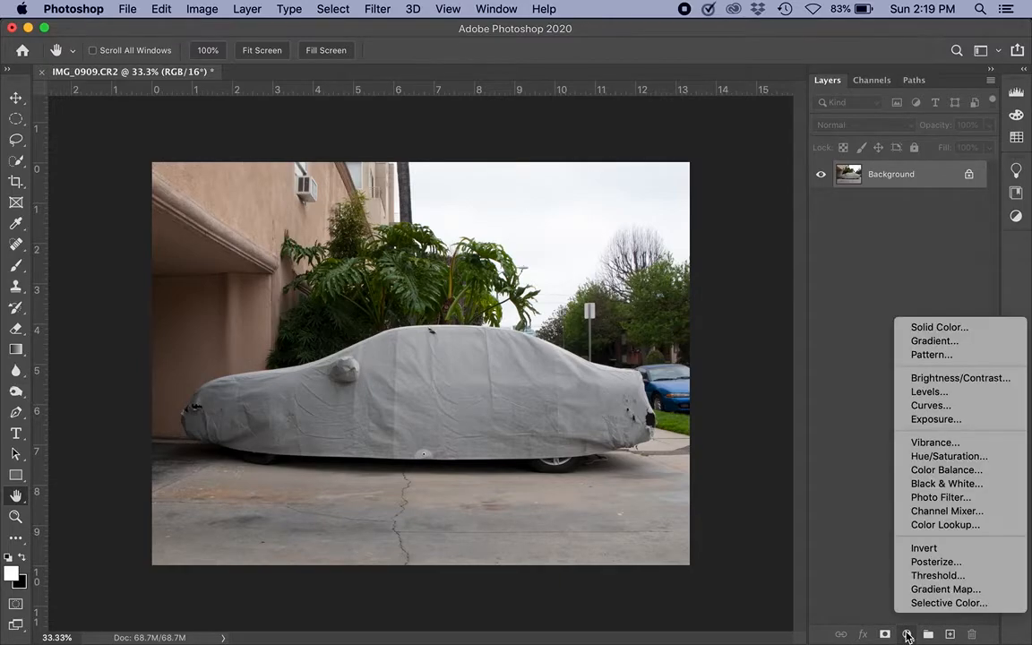
left_click(932, 517)
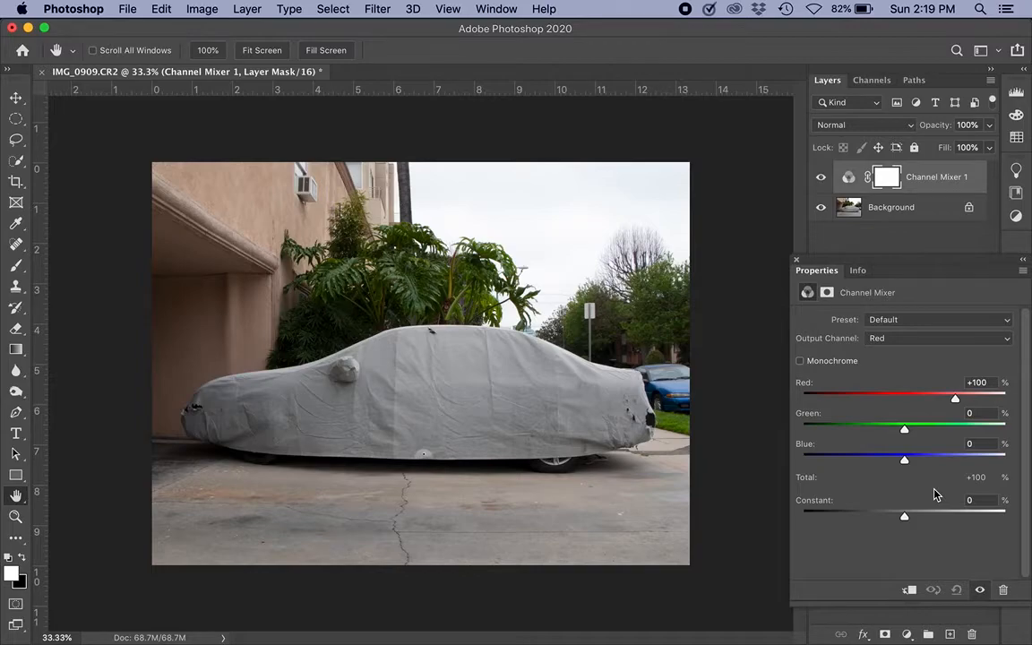
left_click(800, 361)
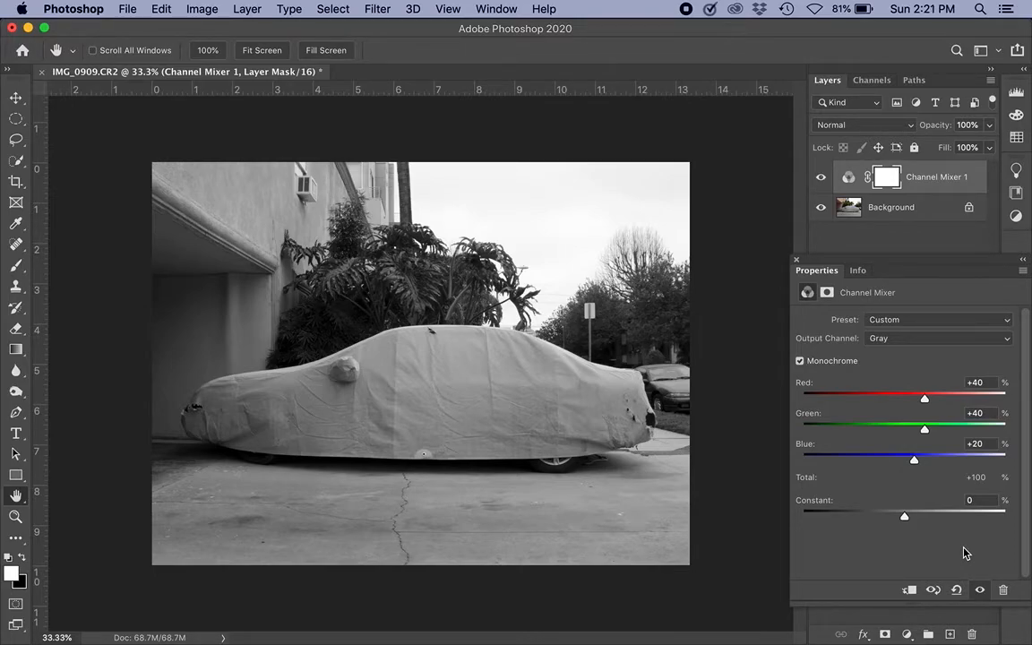
left_click(1005, 590)
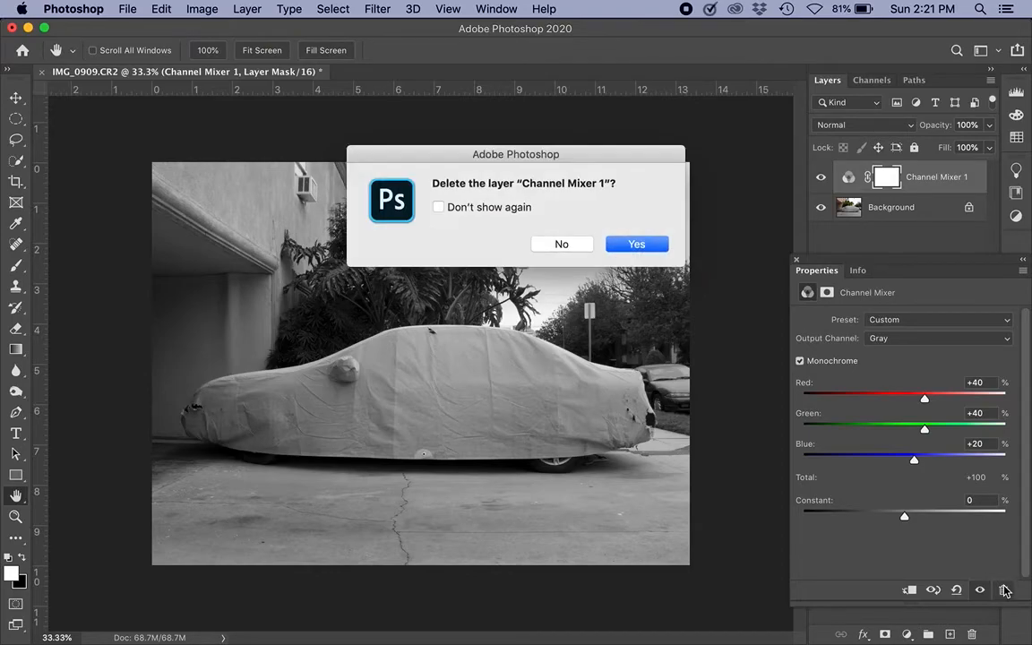
left_click(638, 245)
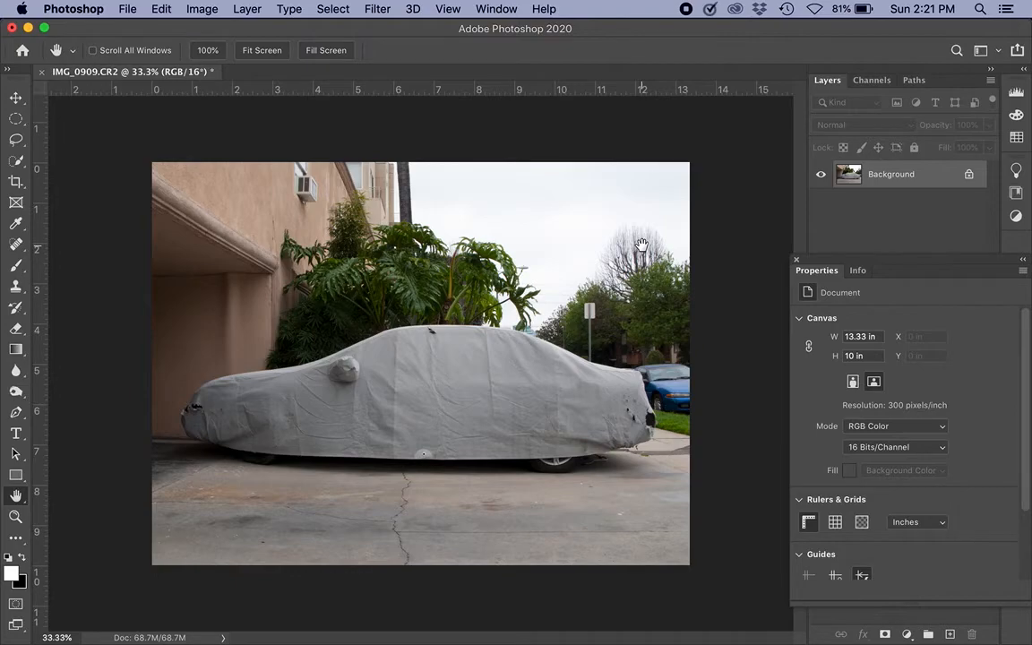